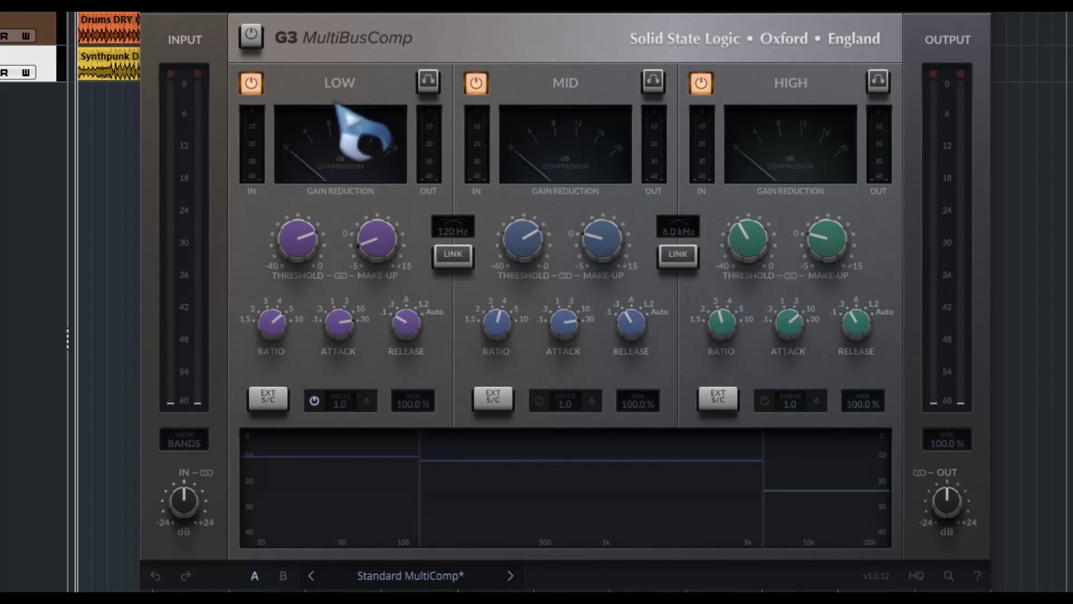
# Turn the plug-in on and set the input gain to -0.6 dB with the output gain linked to it
pyautogui.click(252, 37)
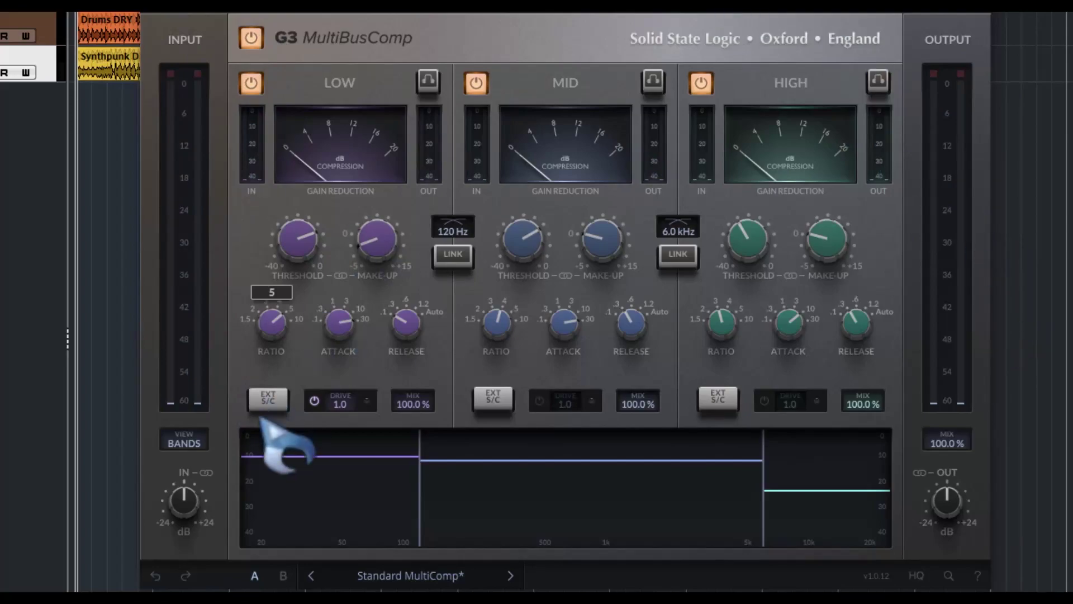
pyautogui.moveTo(180, 482)
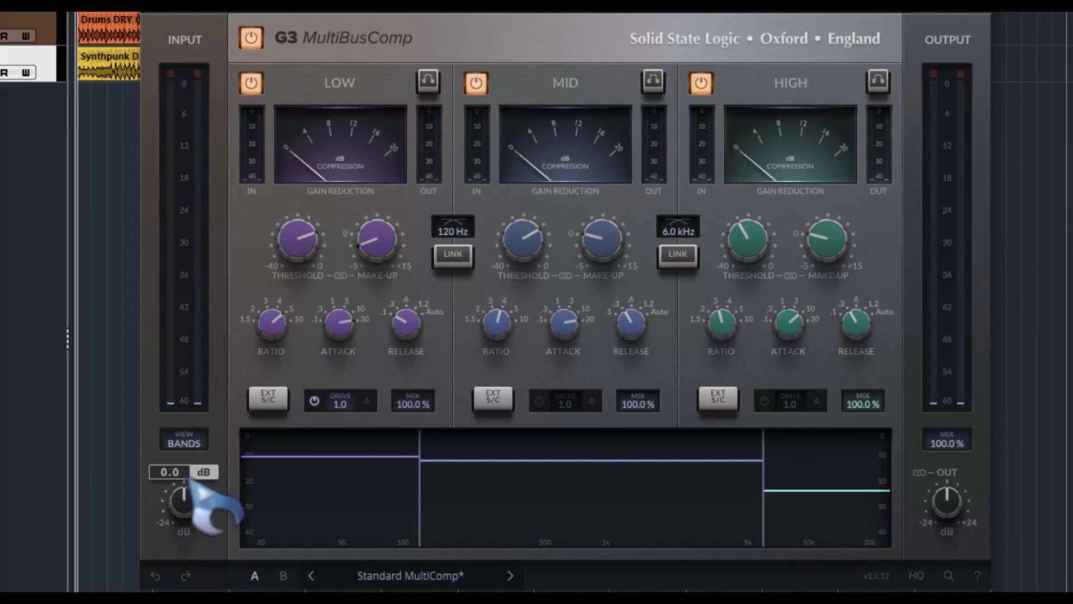
pyautogui.moveTo(186, 510); pyautogui.dragTo(211, 541)
pyautogui.click(206, 448)
pyautogui.click(206, 472)
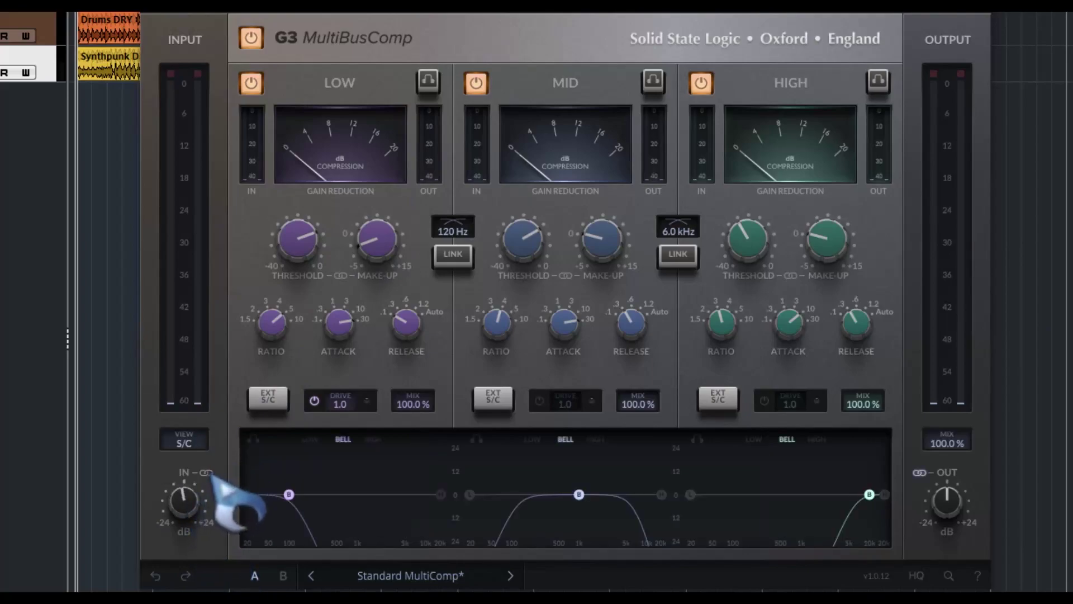
pyautogui.moveTo(185, 538); pyautogui.dragTo(208, 511)
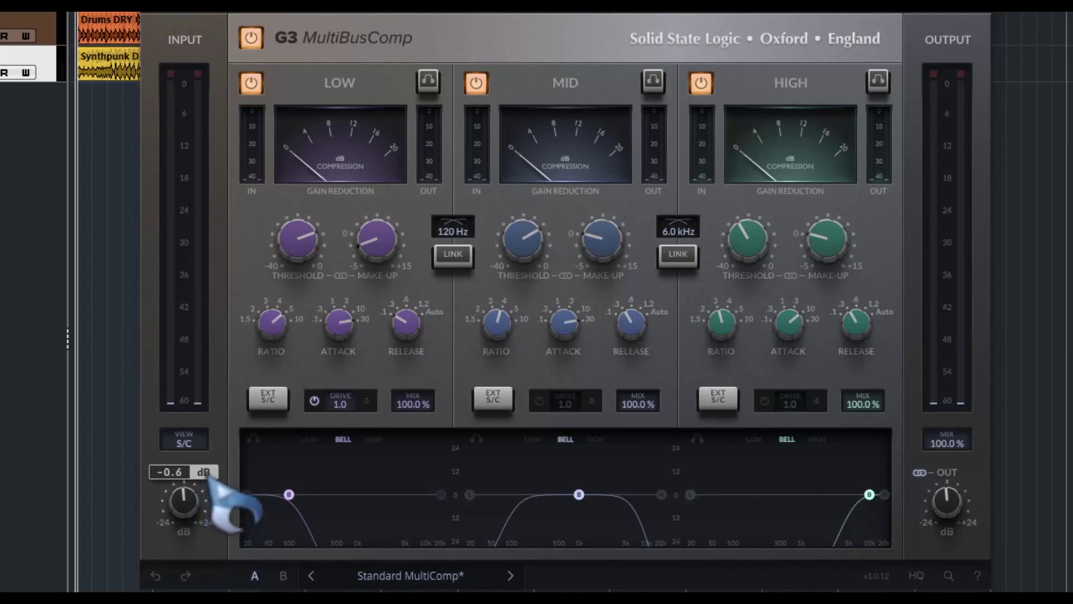
# Compare the graph's S/C and BANDS views, leaving it on BANDS
pyautogui.click(187, 441)
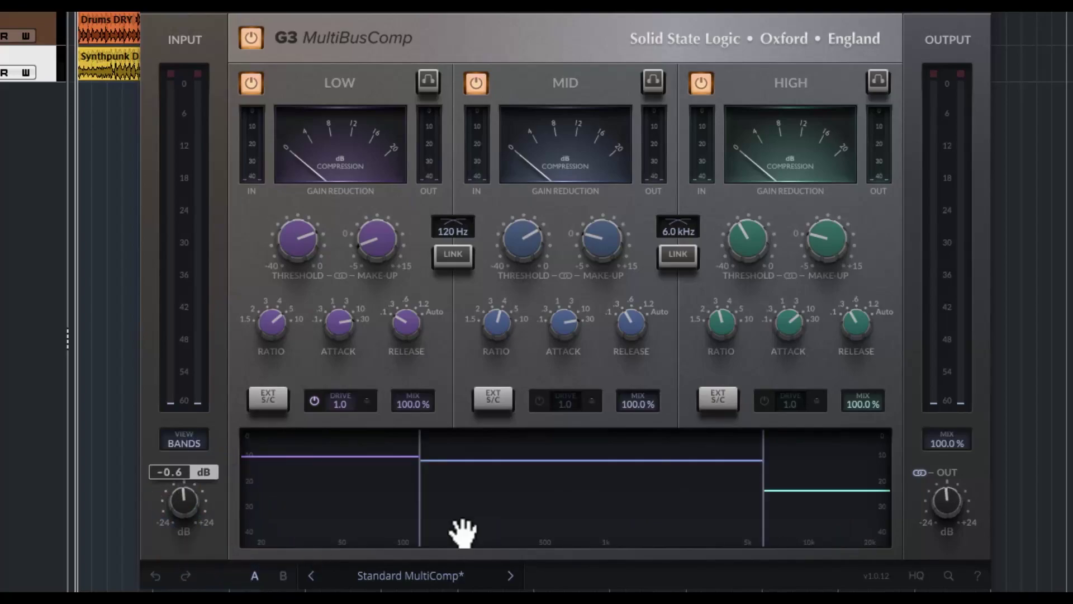
pyautogui.click(189, 446)
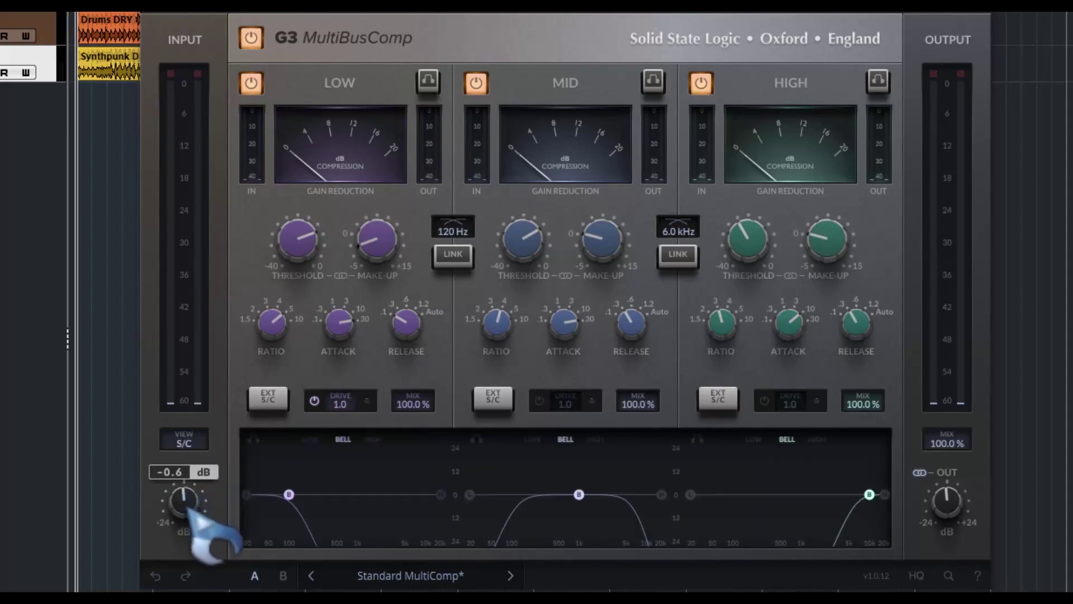
pyautogui.click(193, 447)
pyautogui.click(193, 447)
pyautogui.click(185, 444)
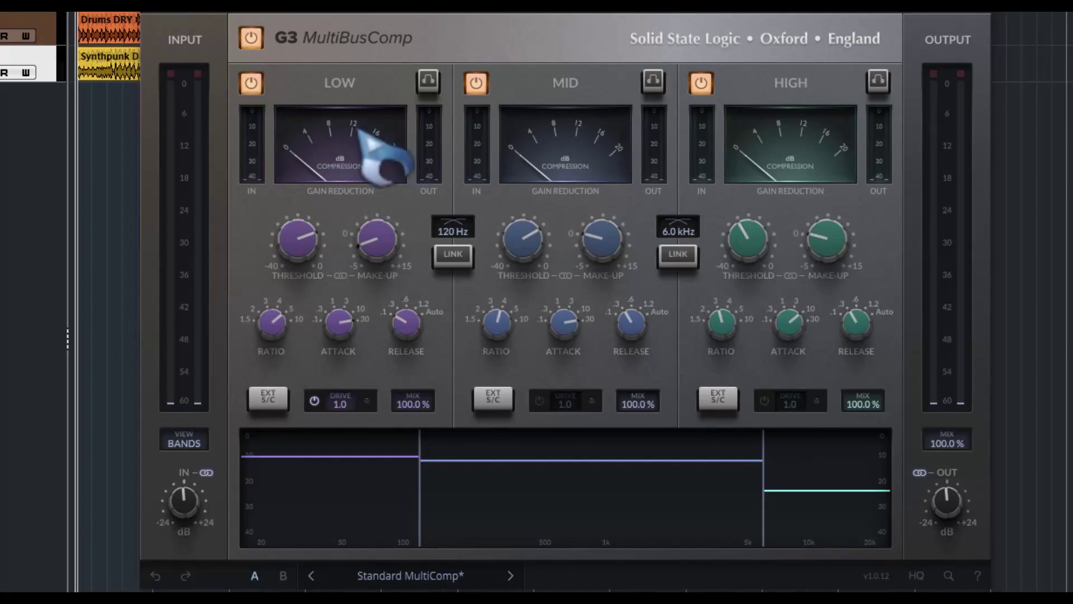
# Bypass and re-enable the LOW band, and briefly solo it
pyautogui.click(250, 83)
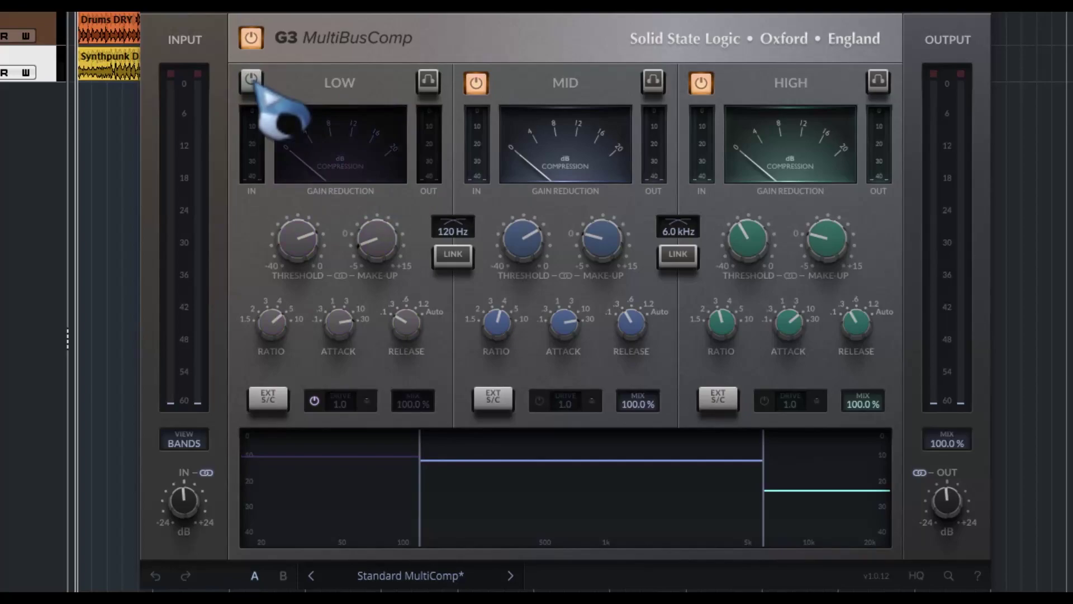
pyautogui.click(251, 80)
pyautogui.click(427, 81)
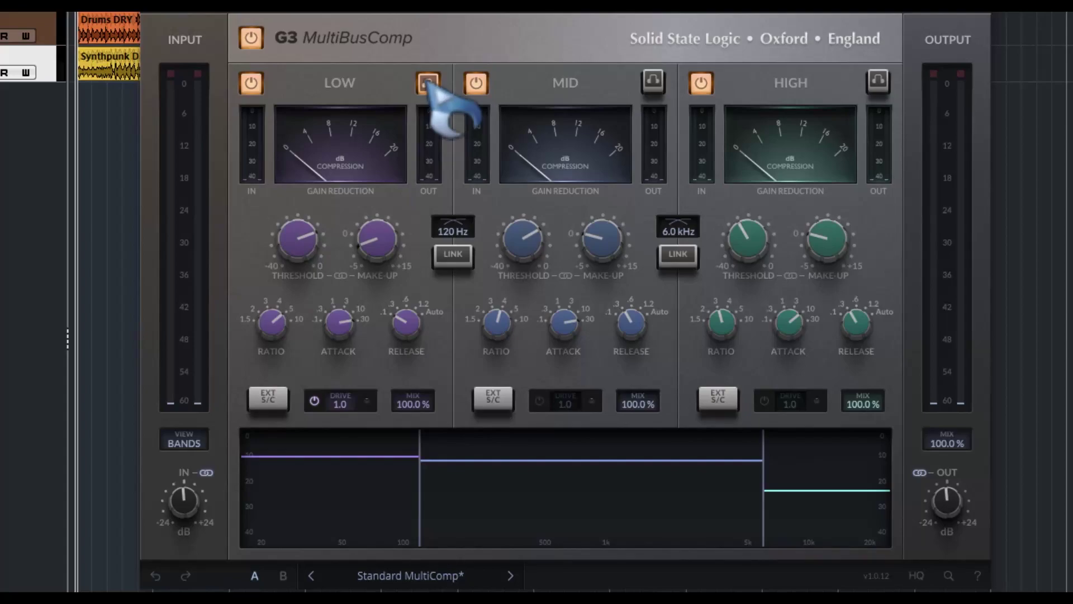
pyautogui.click(428, 82)
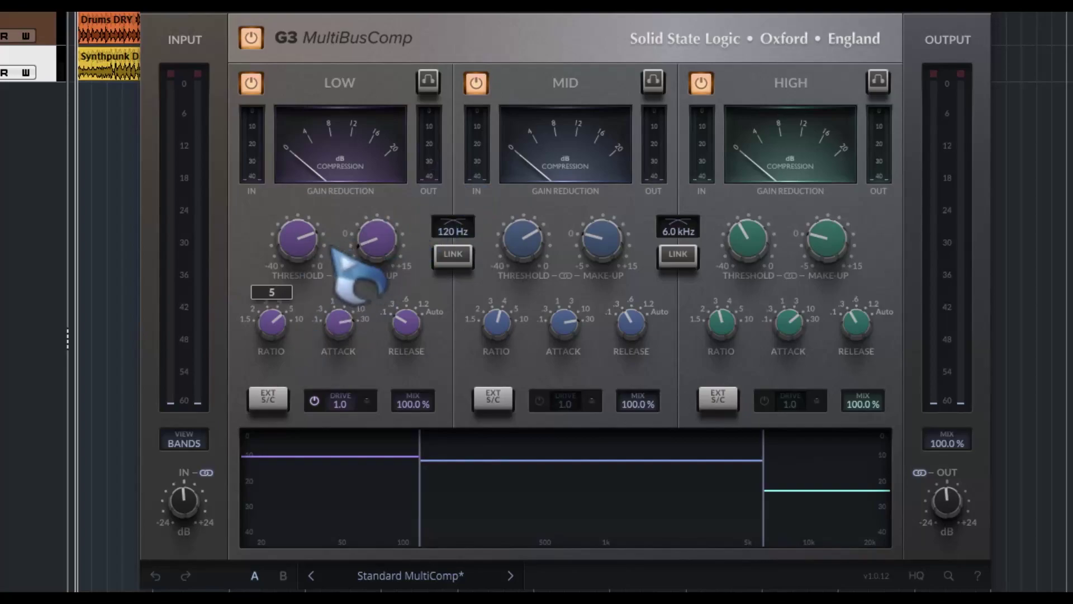
# Adjust the LOW band's compression, with threshold at -8.3 dBFS, release on Auto, and new make-up, ratio and attack settings
pyautogui.moveTo(387, 270)
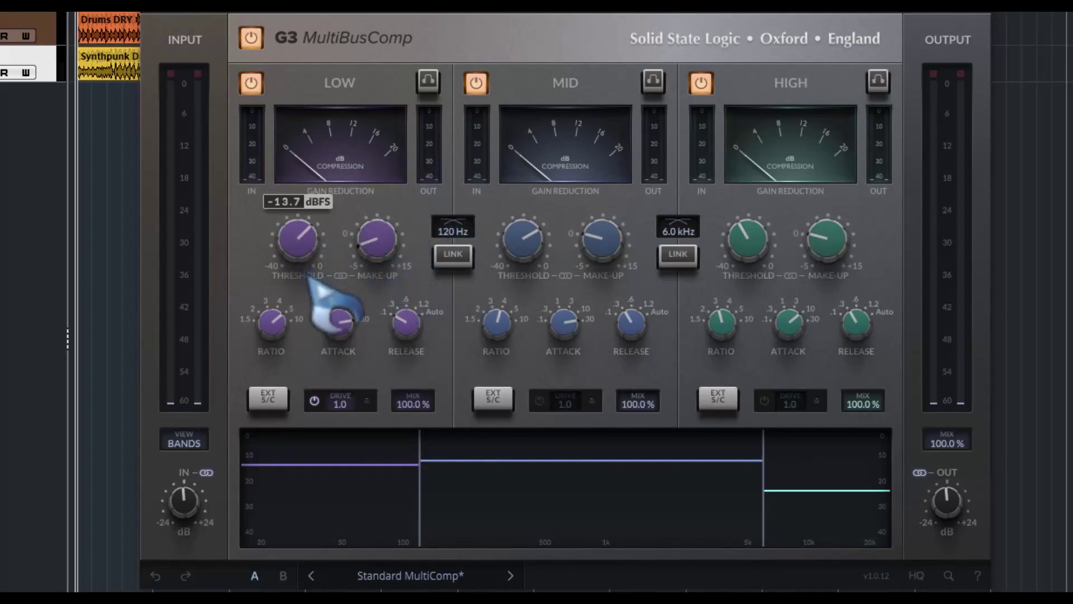
pyautogui.moveTo(332, 351); pyautogui.dragTo(384, 251)
pyautogui.moveTo(275, 320); pyautogui.dragTo(284, 337)
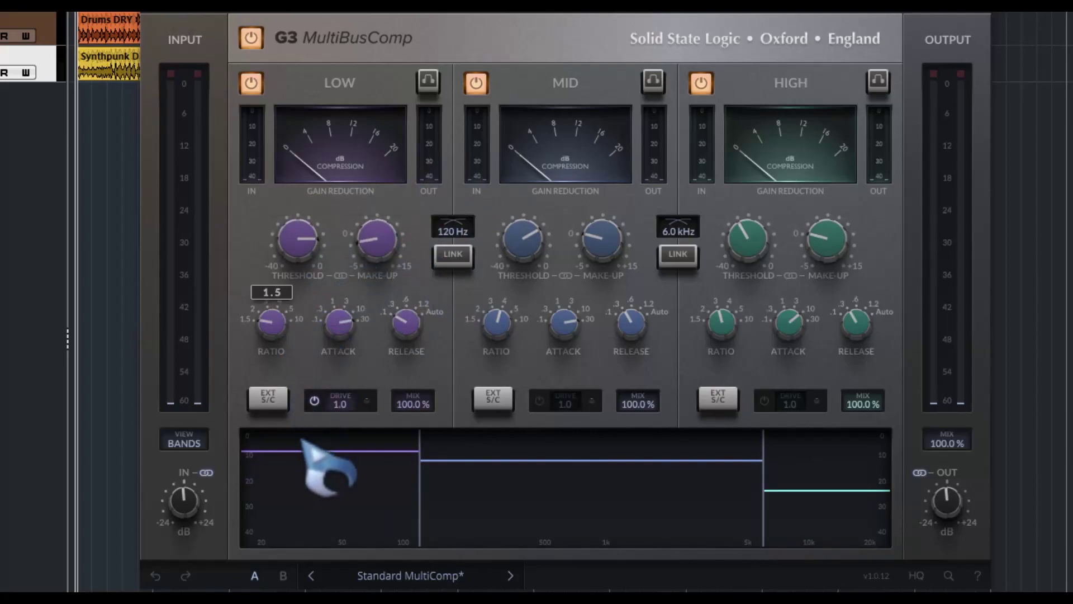
pyautogui.moveTo(307, 398); pyautogui.dragTo(419, 407)
pyautogui.moveTo(428, 335)
pyautogui.mouseDown()
pyautogui.moveTo(419, 276)
pyautogui.moveTo(419, 347)
pyautogui.moveTo(426, 318)
pyautogui.moveTo(479, 364)
pyautogui.moveTo(415, 330)
pyautogui.mouseUp()
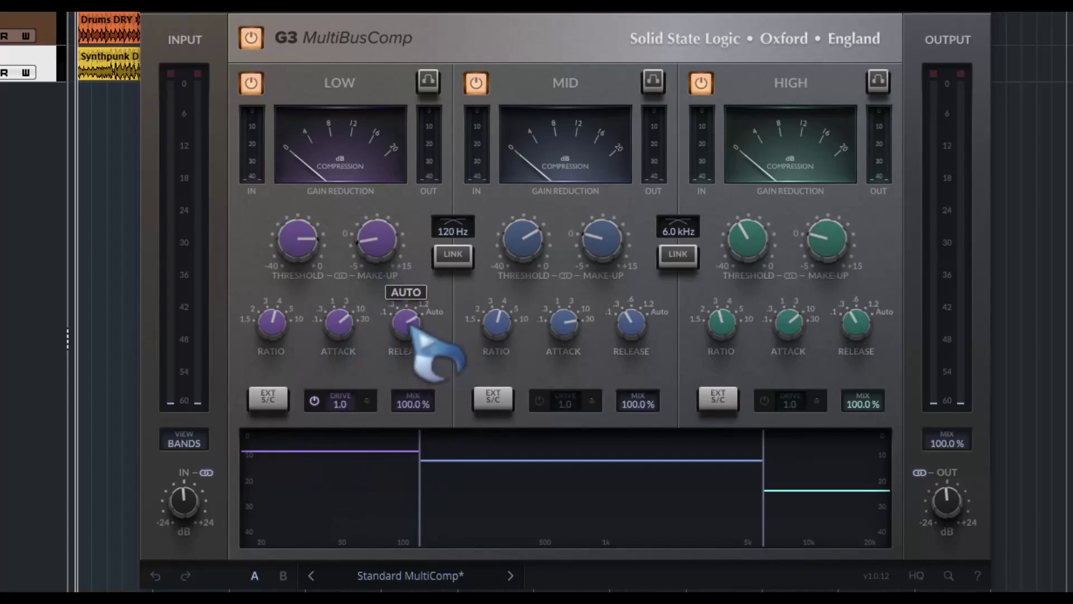
# Switch the LOW band's external side-chain on and off again
pyautogui.click(271, 408)
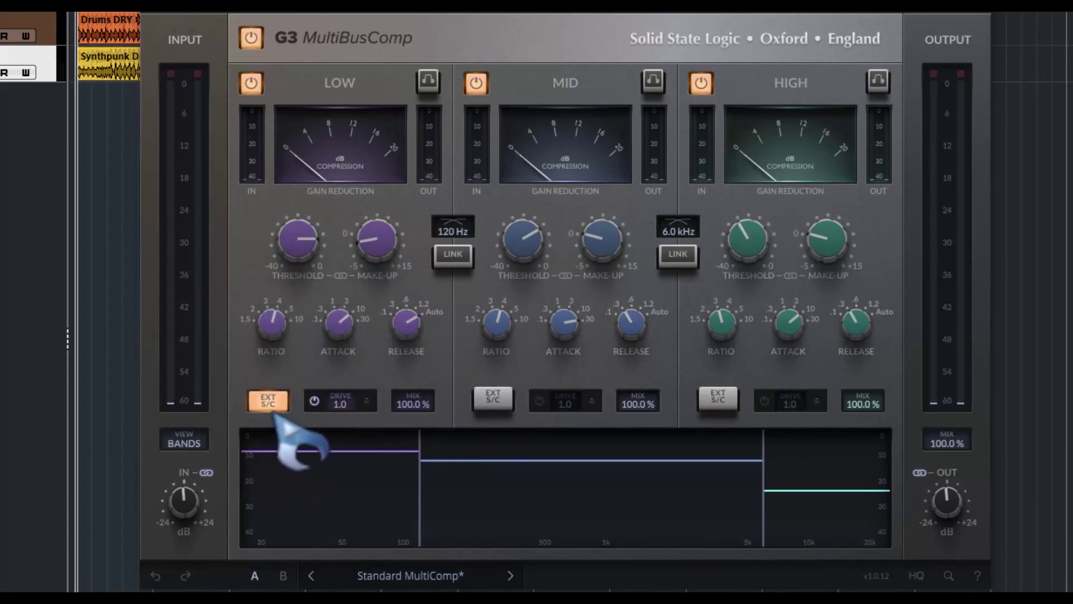
pyautogui.click(271, 414)
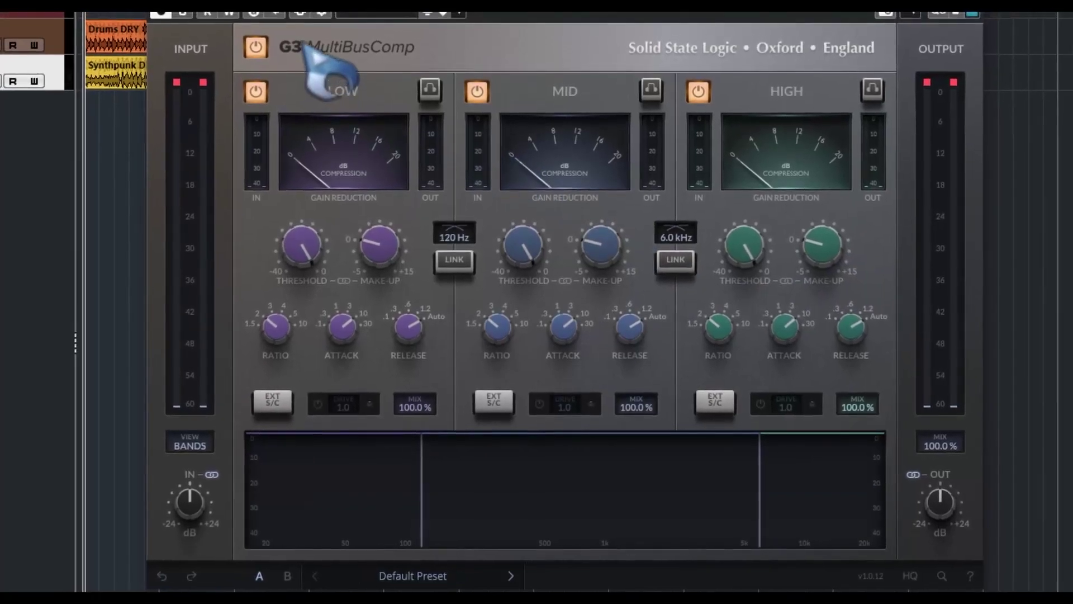
# Activate the plug-in's side-chain input in the host and inspect its side-chain source routing
pyautogui.click(303, 22)
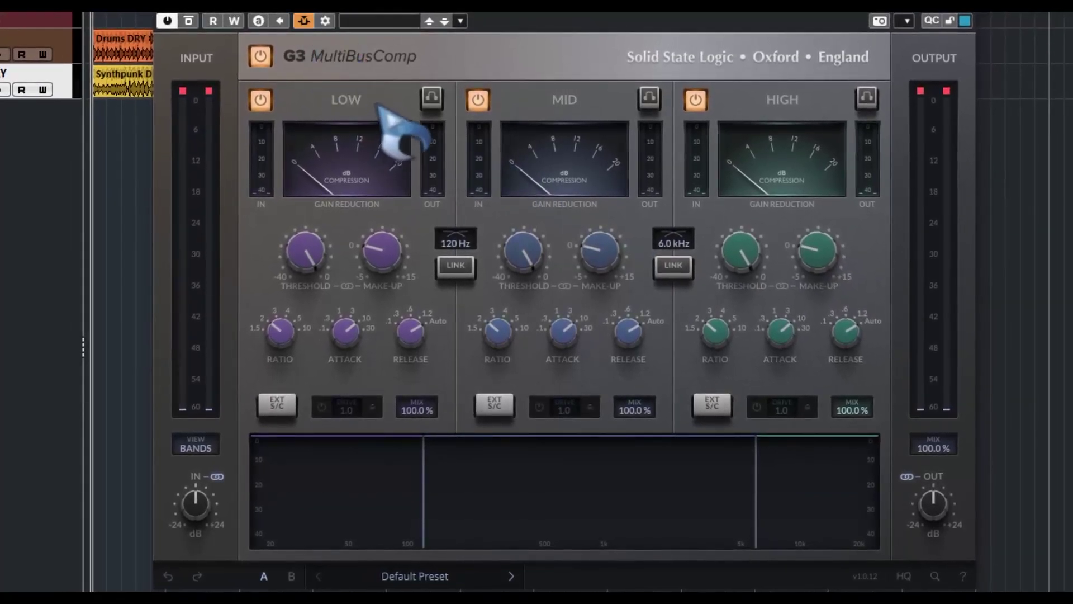
pyautogui.rightClick(305, 21)
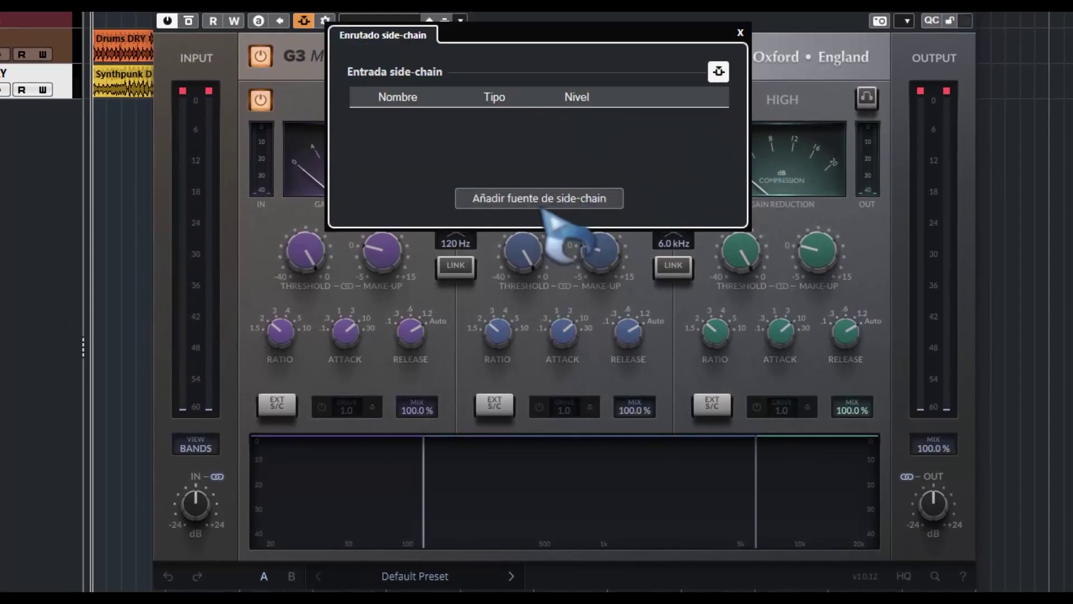
pyautogui.click(303, 20)
# Enable the external side-chain on the LOW, MID and HIGH bands
pyautogui.click(277, 405)
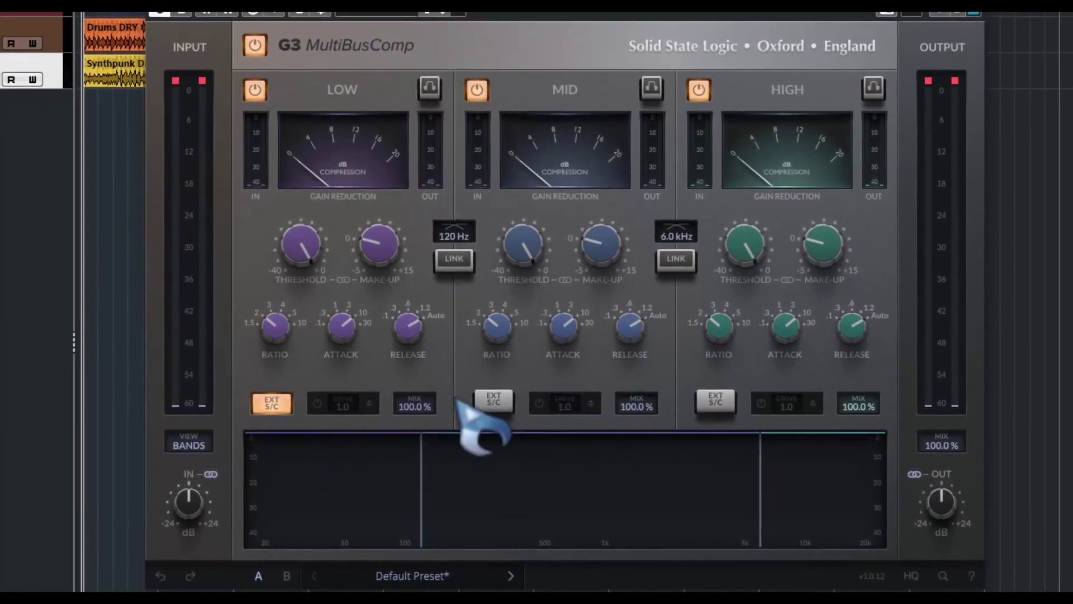
pyautogui.click(494, 404)
pyautogui.click(721, 401)
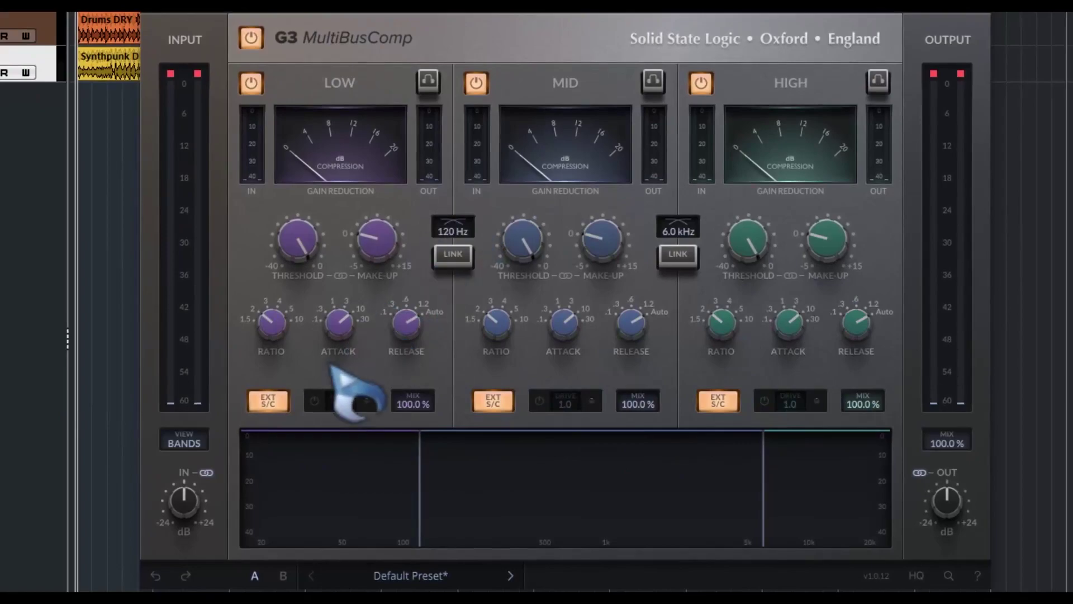
# Try the LOW band's drive at 9.7 and mix at 50.4%, restoring them to 1.0 and 100%
pyautogui.moveTo(335, 403); pyautogui.dragTo(384, 162)
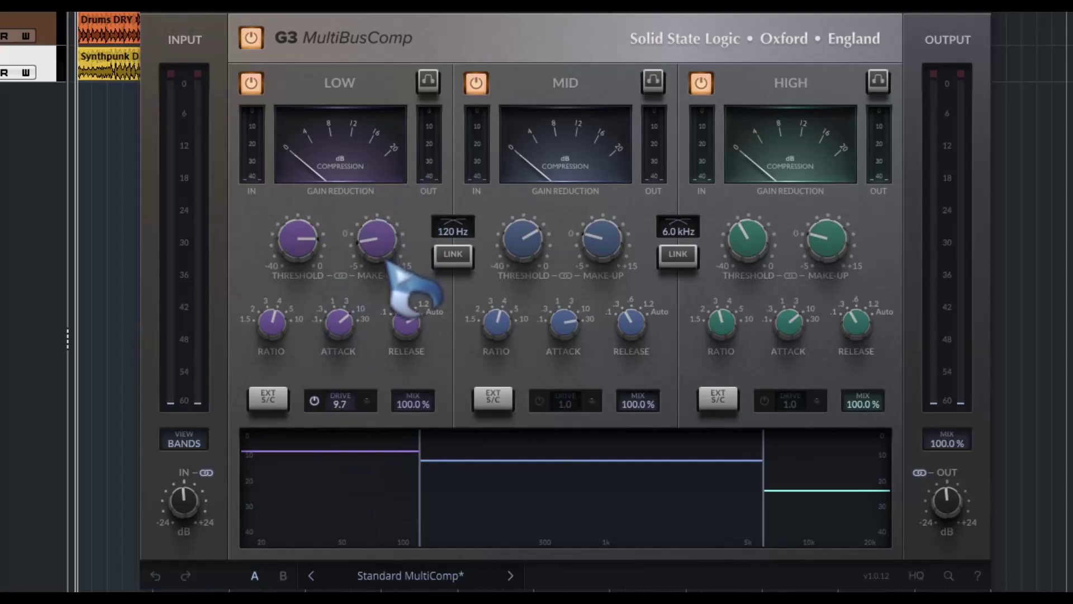
pyautogui.moveTo(388, 262); pyautogui.dragTo(341, 441)
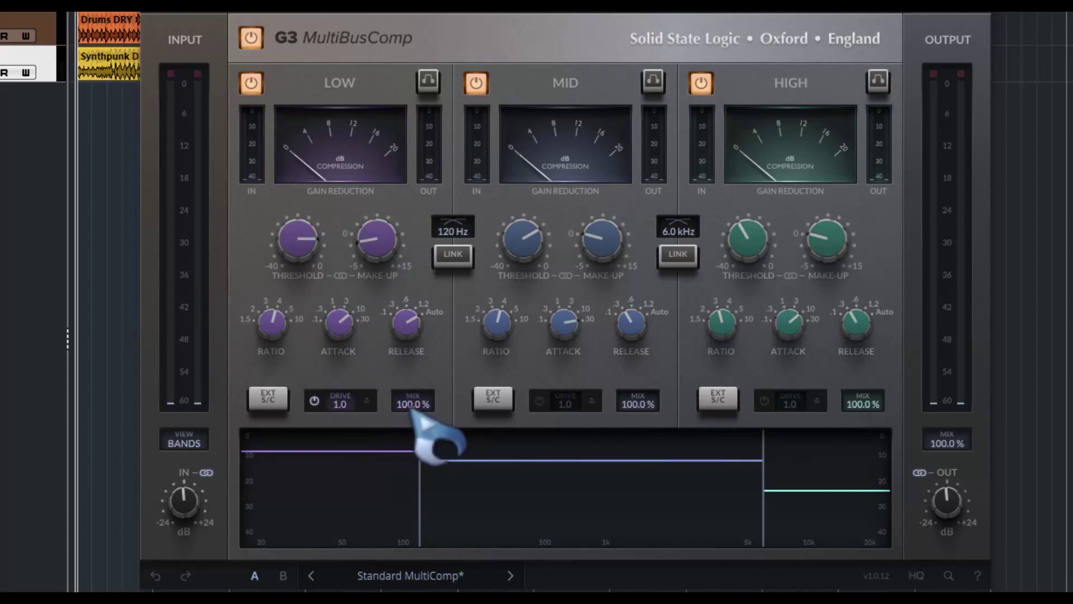
pyautogui.moveTo(410, 404); pyautogui.dragTo(424, 528)
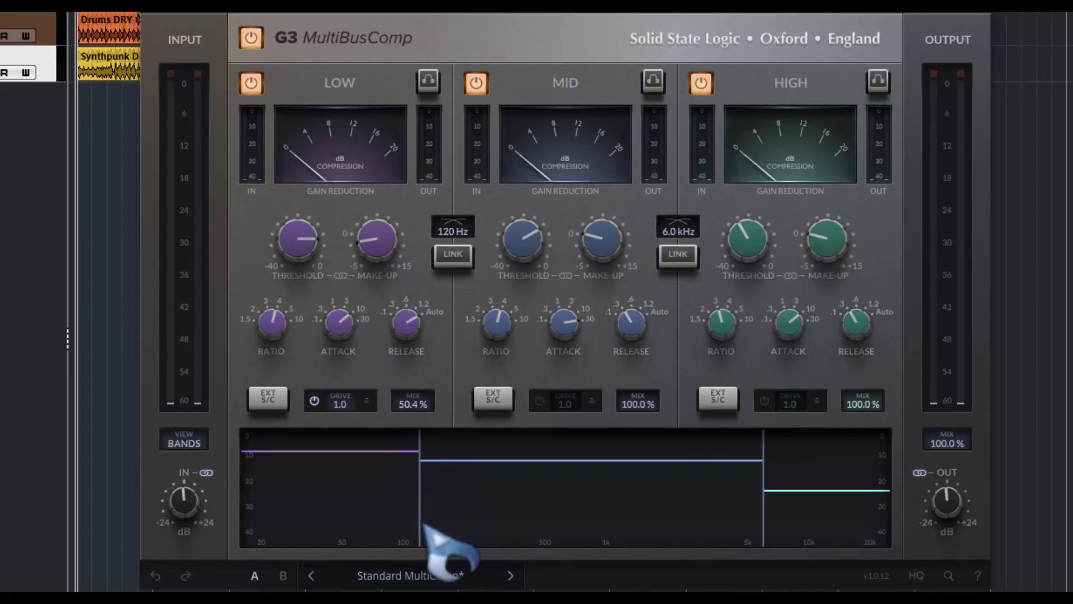
pyautogui.doubleClick(408, 403)
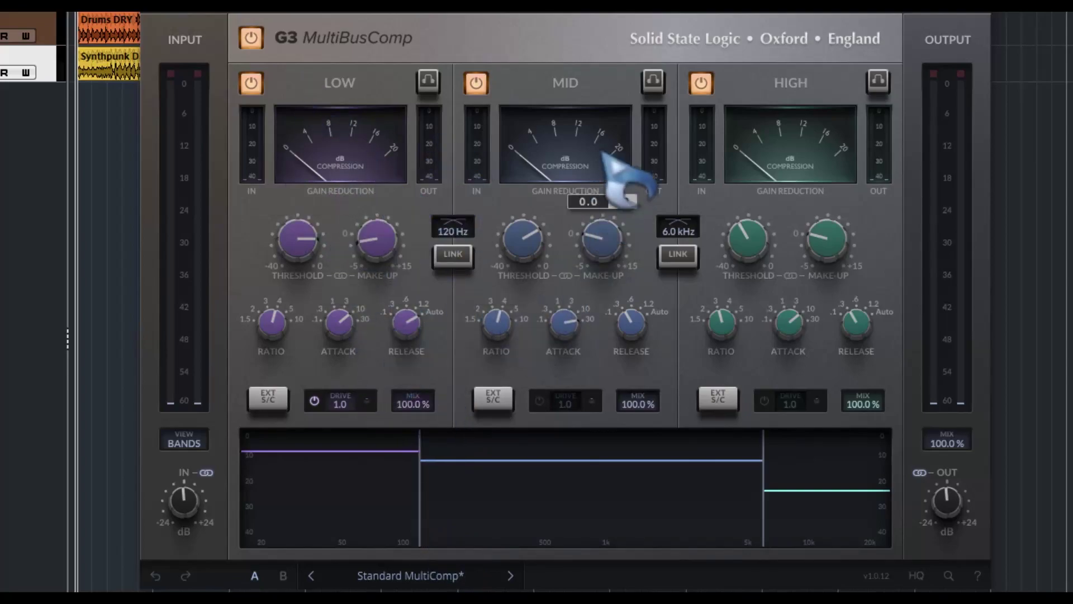
# Try shifting the crossover between the LOW and MID bands and reset it to 120 Hz
pyautogui.moveTo(461, 235)
pyautogui.mouseDown()
pyautogui.moveTo(464, 210)
pyautogui.moveTo(471, 240)
pyautogui.mouseUp()
pyautogui.doubleClick(469, 237)
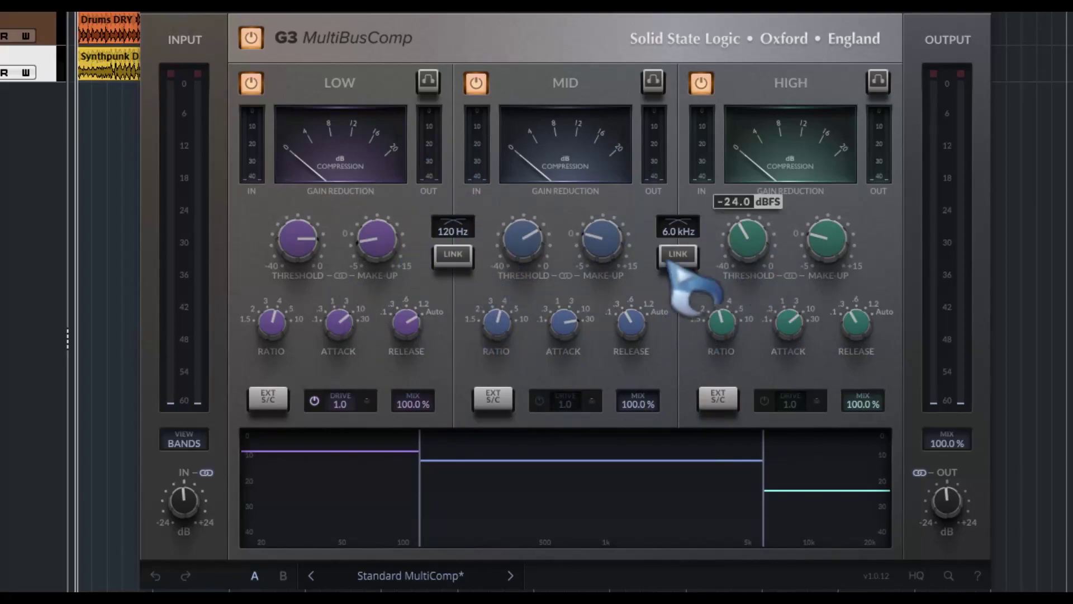
# Toggle the LOW–MID and MID–HIGH band links on and off to compare linked and separate bands
pyautogui.moveTo(628, 252)
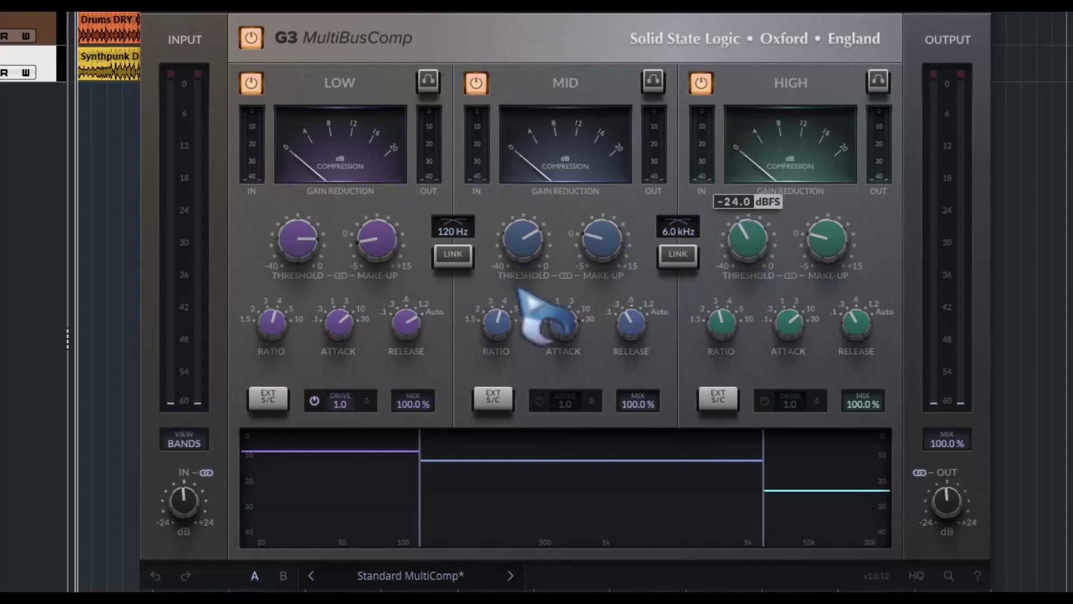
pyautogui.click(454, 256)
pyautogui.moveTo(531, 246)
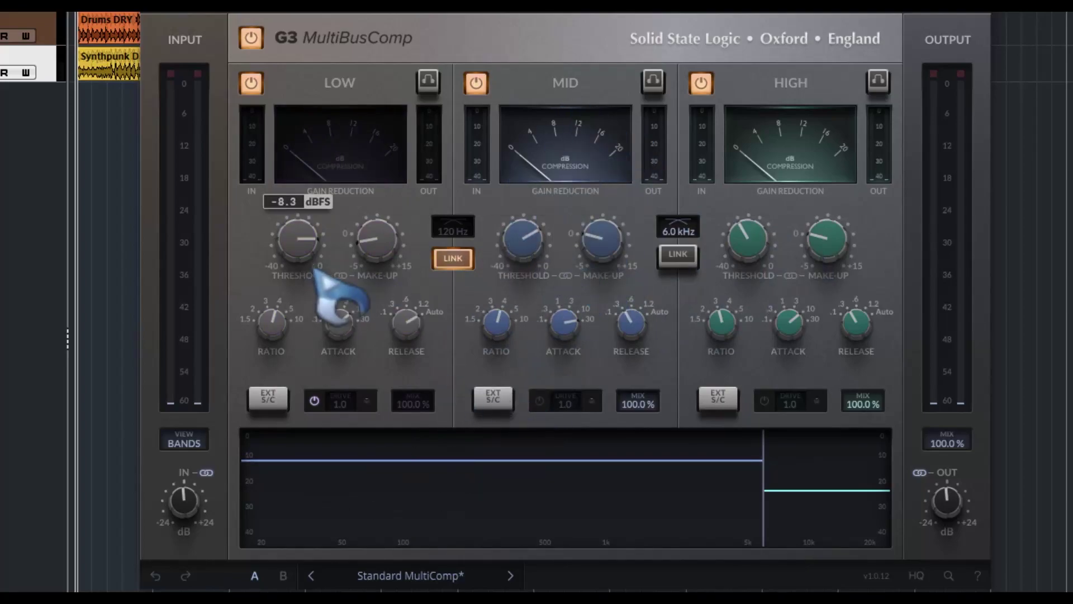
pyautogui.click(454, 257)
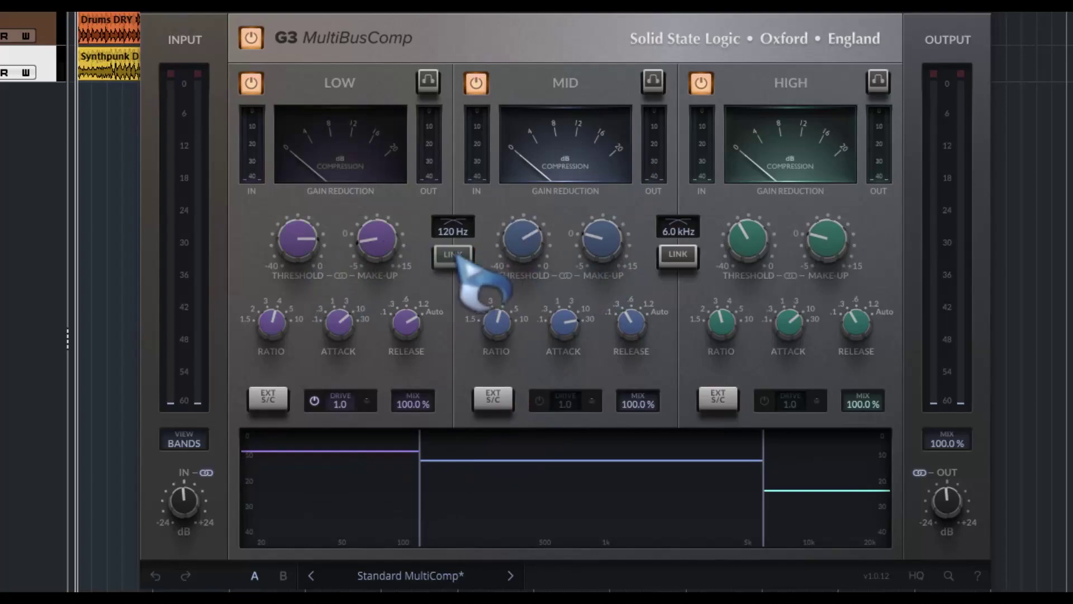
pyautogui.click(688, 258)
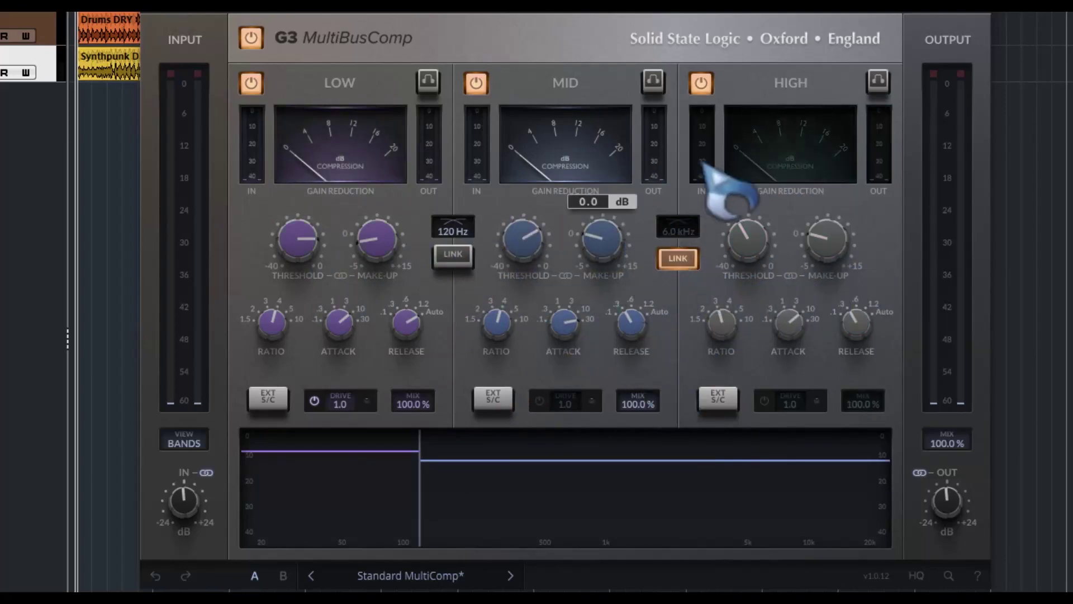
pyautogui.click(677, 258)
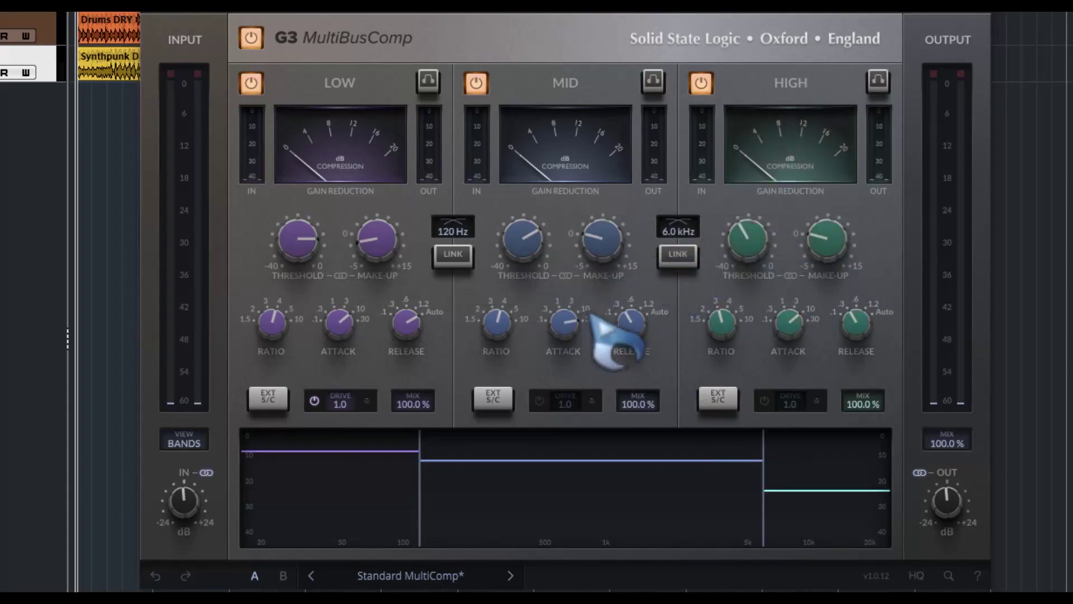
pyautogui.click(677, 256)
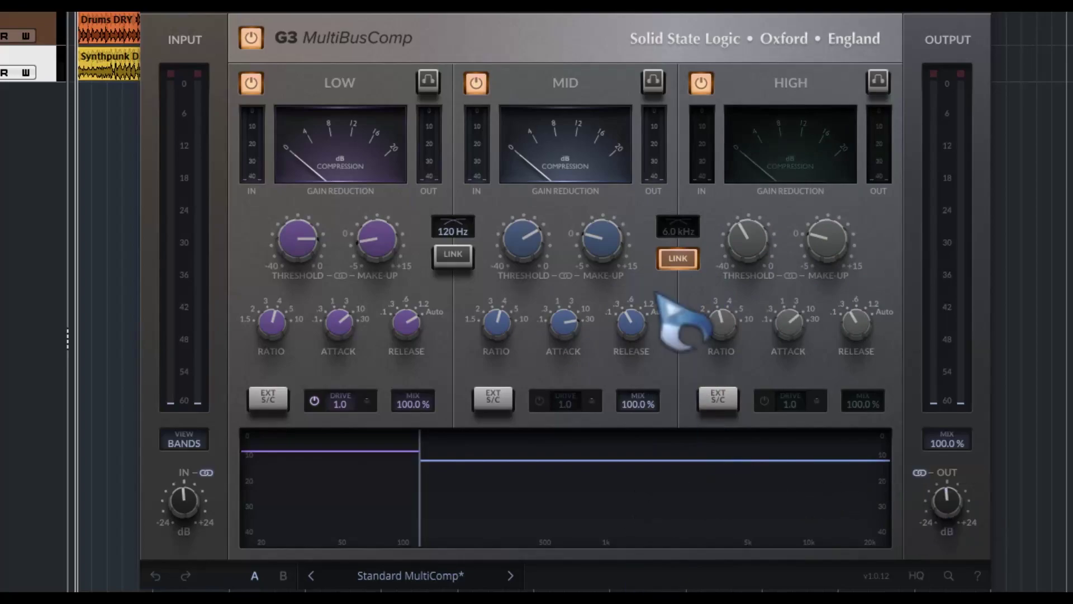
pyautogui.click(677, 257)
pyautogui.click(677, 256)
pyautogui.click(677, 256)
pyautogui.click(453, 257)
pyautogui.click(454, 258)
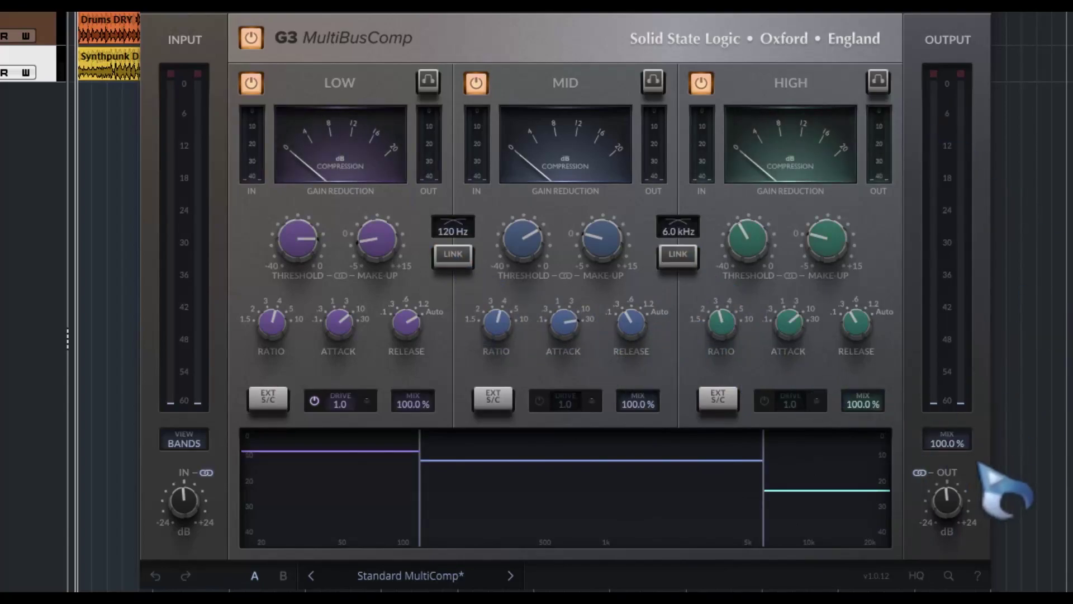
# Try the overall output mix control and look at the interface scaling options
pyautogui.moveTo(950, 445); pyautogui.dragTo(955, 360)
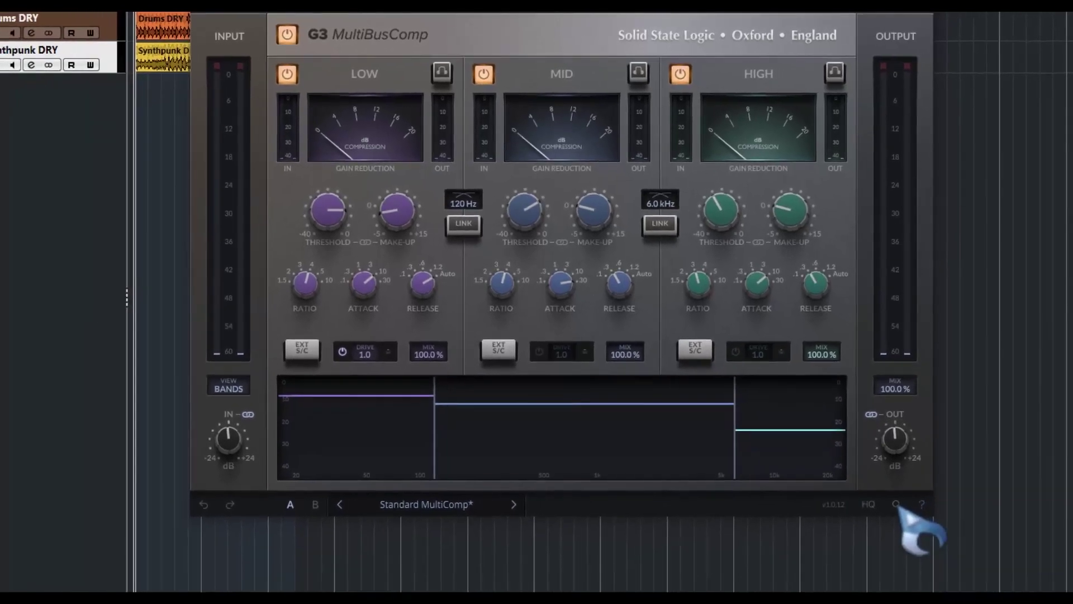
pyautogui.click(939, 563)
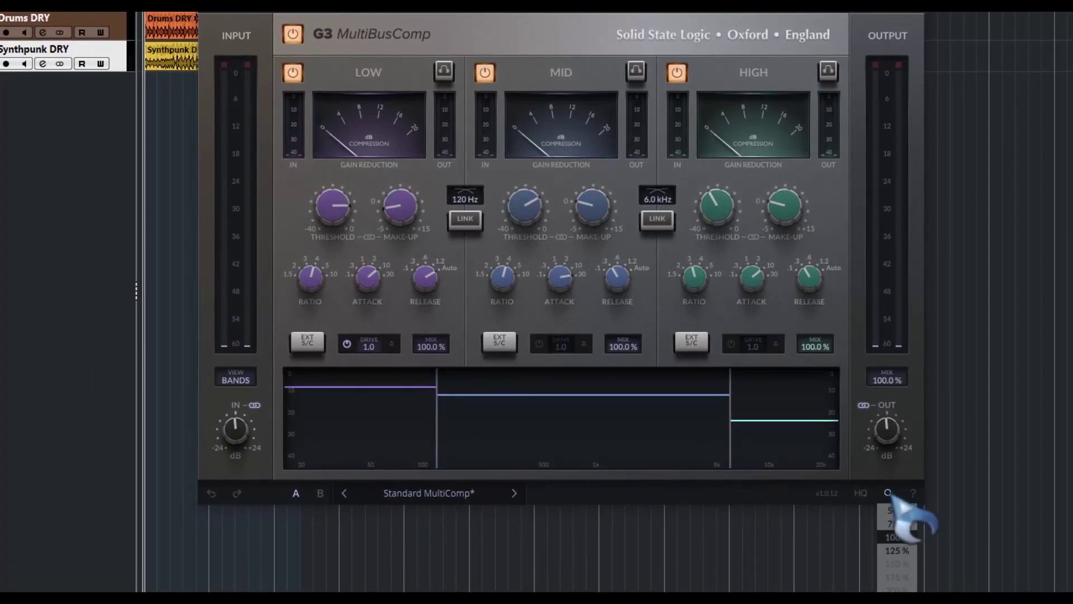
pyautogui.click(893, 499)
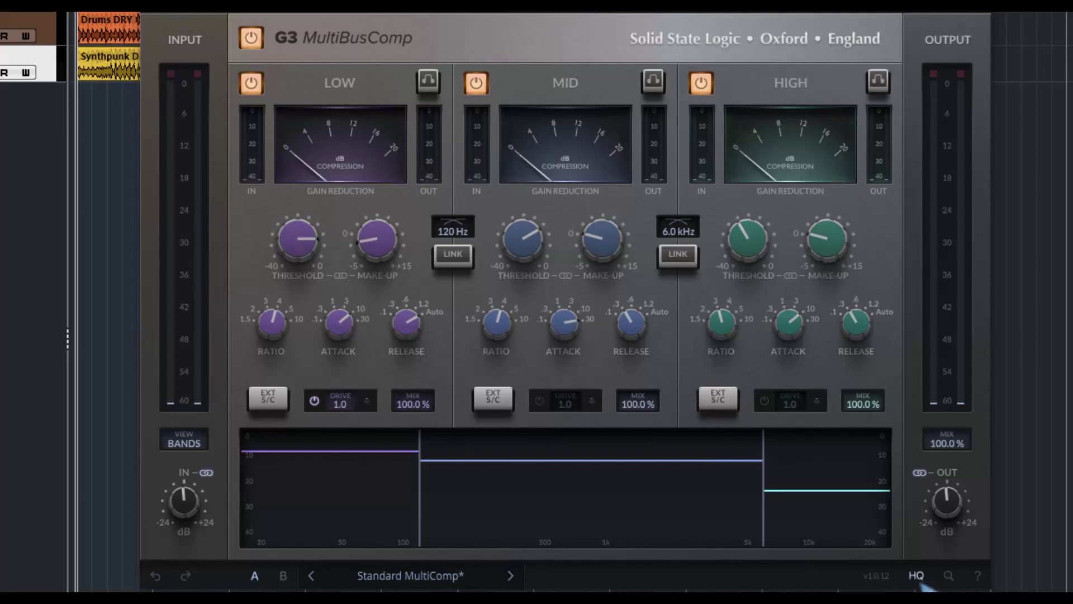
# Reload the Standard MultiComp preset to restore its original settings
pyautogui.click(403, 577)
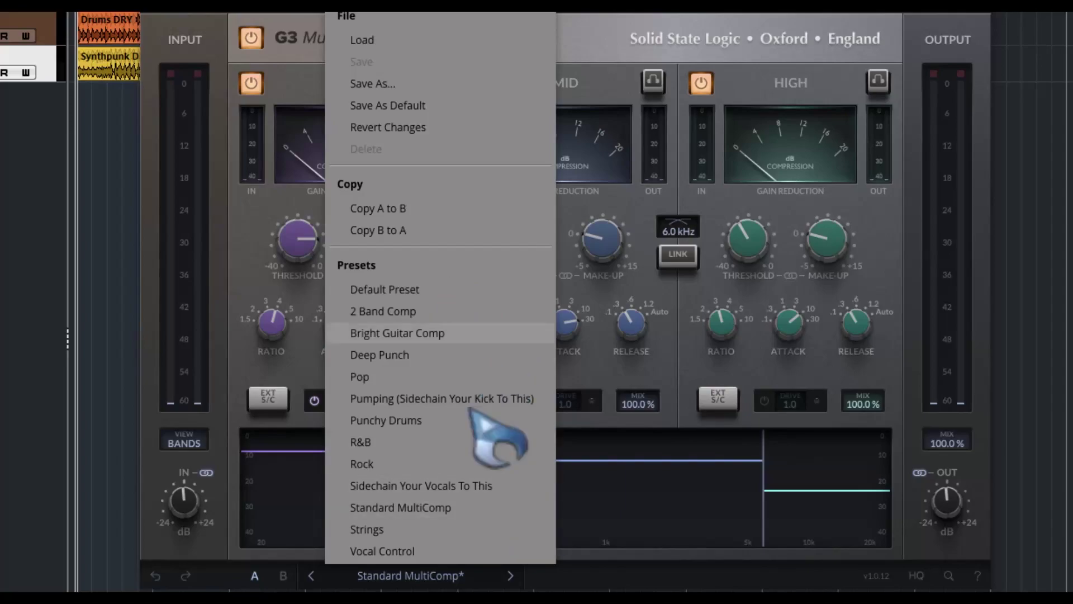
pyautogui.click(441, 508)
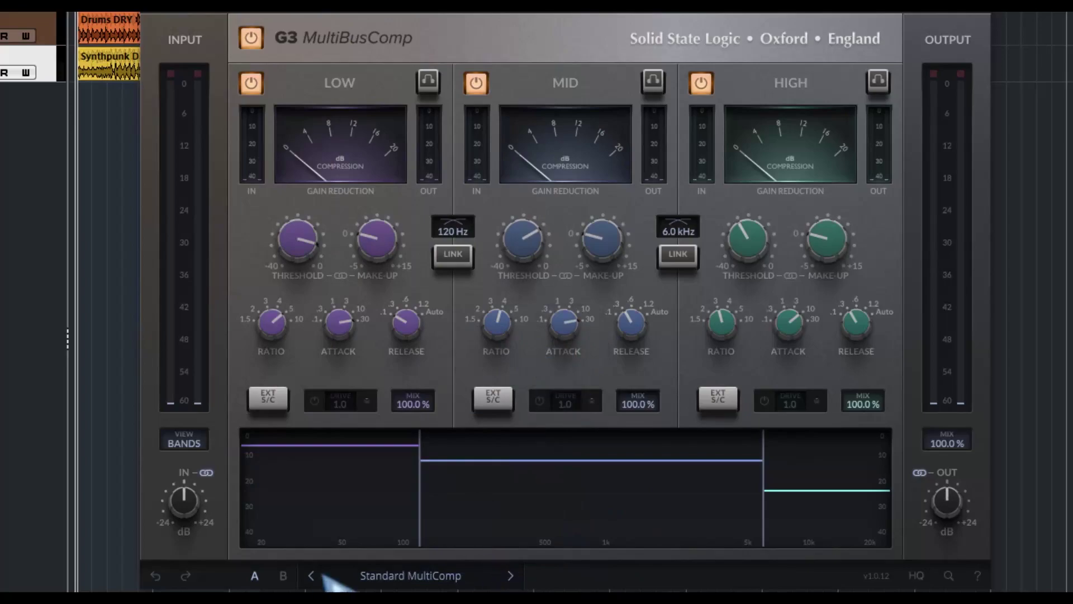
# Look over the preset saving and A/B copy options, and switch between the A and B settings
pyautogui.click(413, 580)
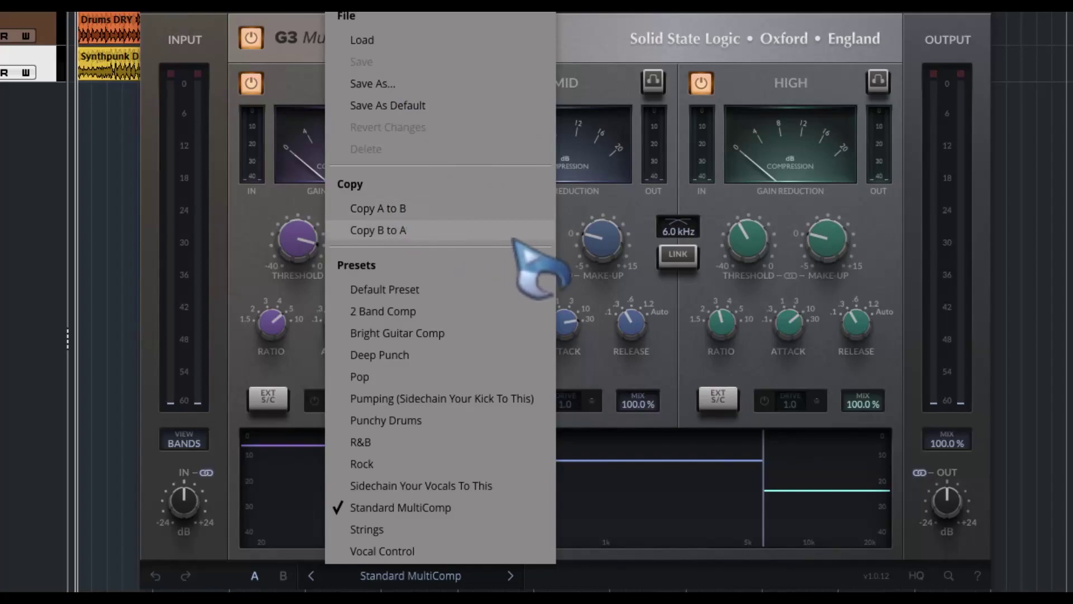
pyautogui.click(606, 206)
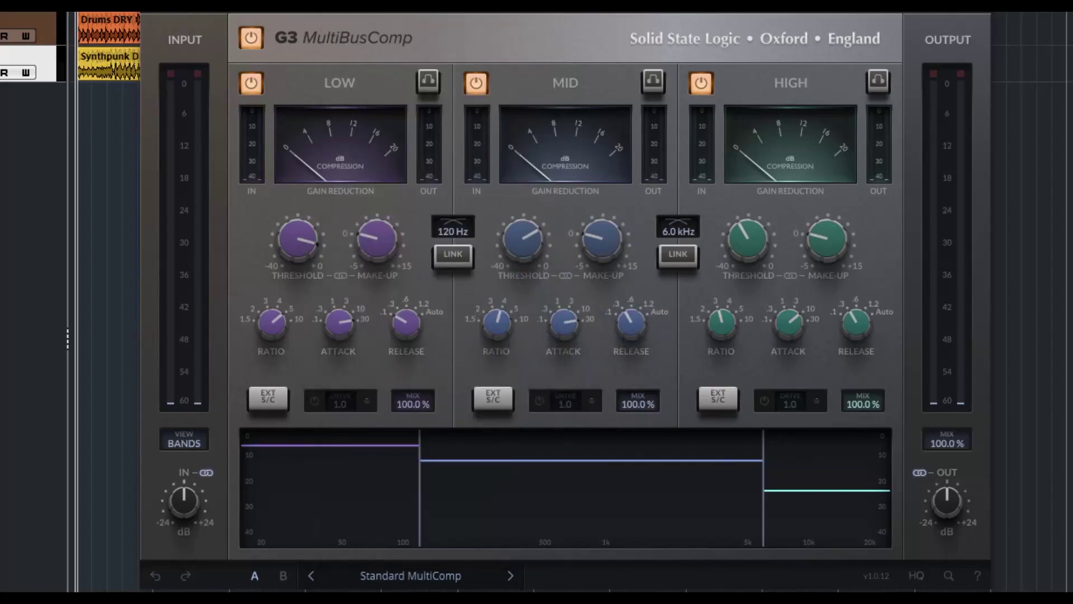
pyautogui.click(280, 581)
pyautogui.click(280, 580)
# In the side-chain EQ view, nudge the LOW band's bell node down and try the MID band's high filter
pyautogui.click(184, 441)
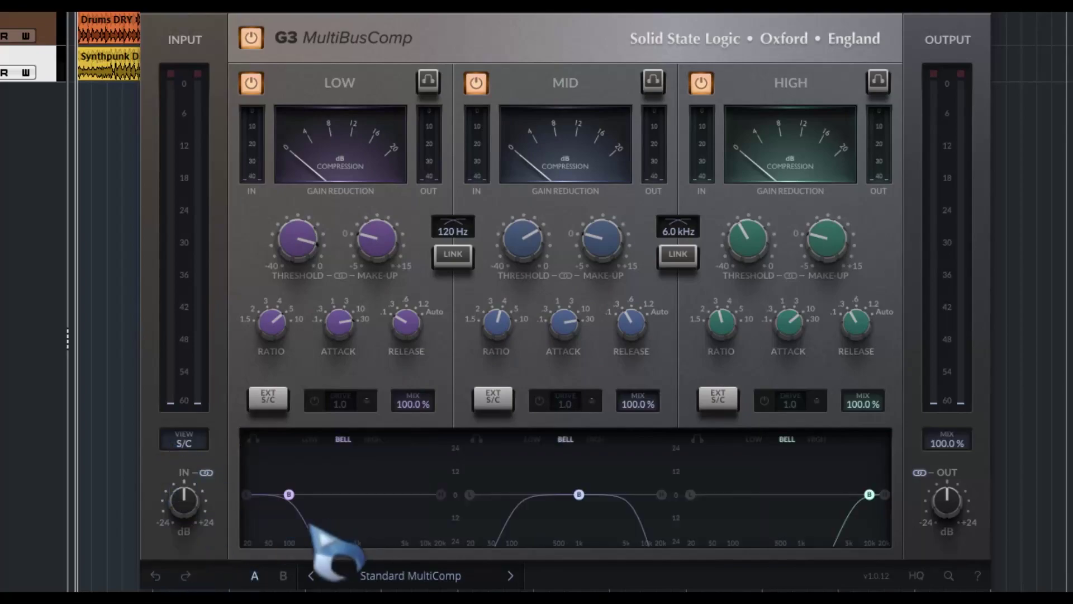
pyautogui.moveTo(289, 494); pyautogui.dragTo(263, 505)
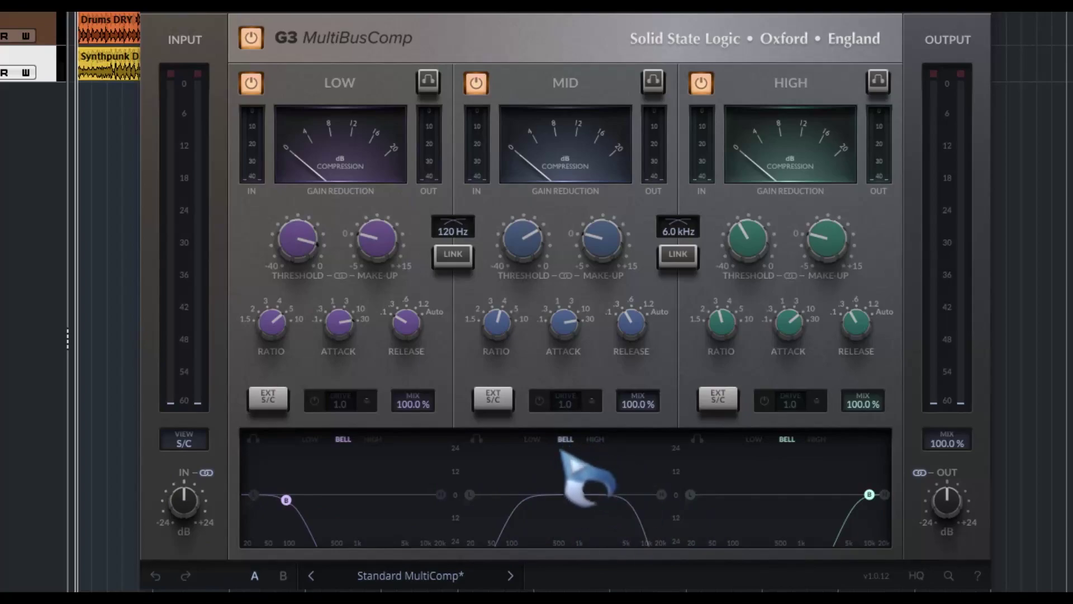
pyautogui.moveTo(661, 494); pyautogui.dragTo(650, 443)
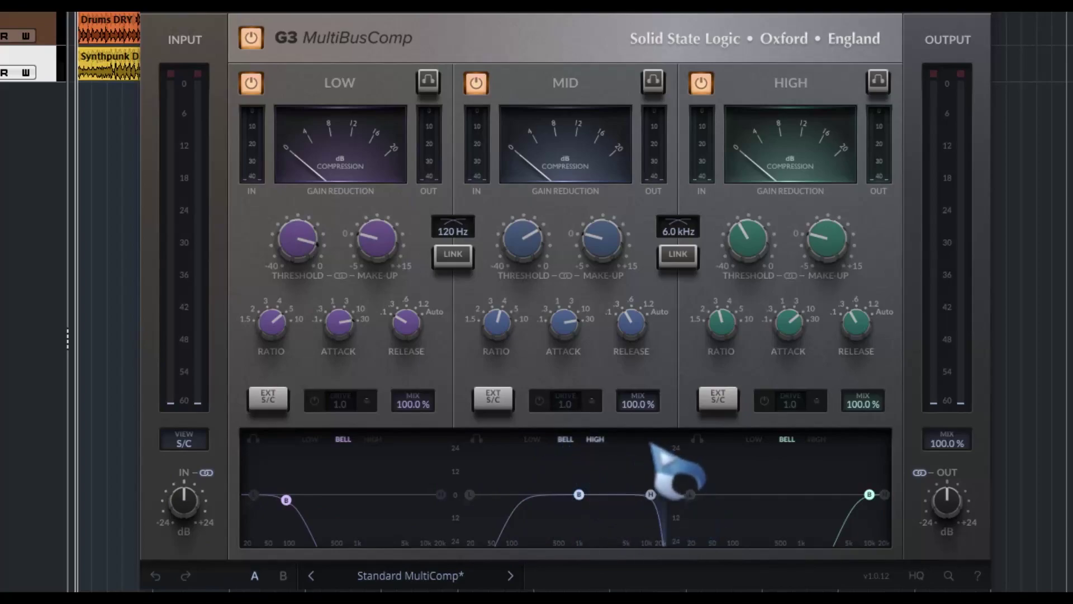
pyautogui.click(595, 439)
pyautogui.click(532, 440)
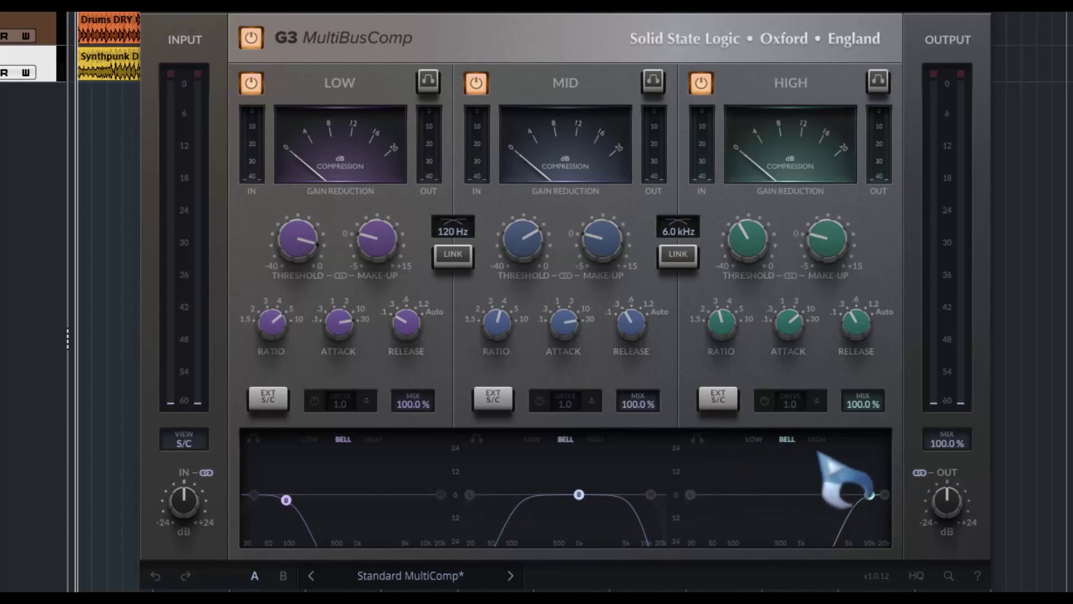
# Toggle the HIGH band's low and high side-chain filters on and off, and return the display to the BANDS view
pyautogui.click(753, 440)
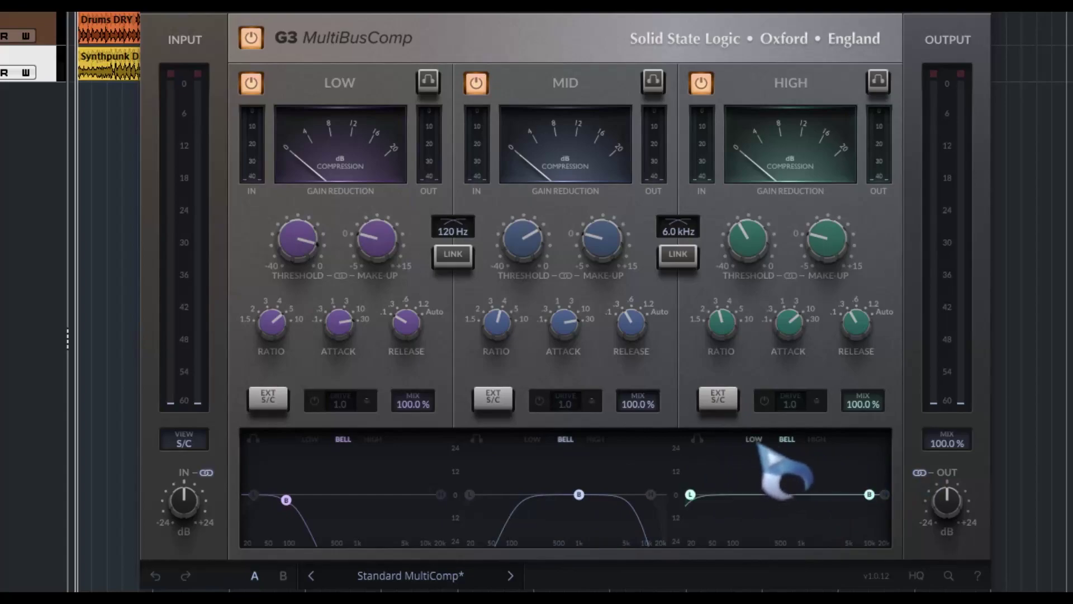
pyautogui.click(754, 440)
pyautogui.click(816, 440)
pyautogui.click(817, 441)
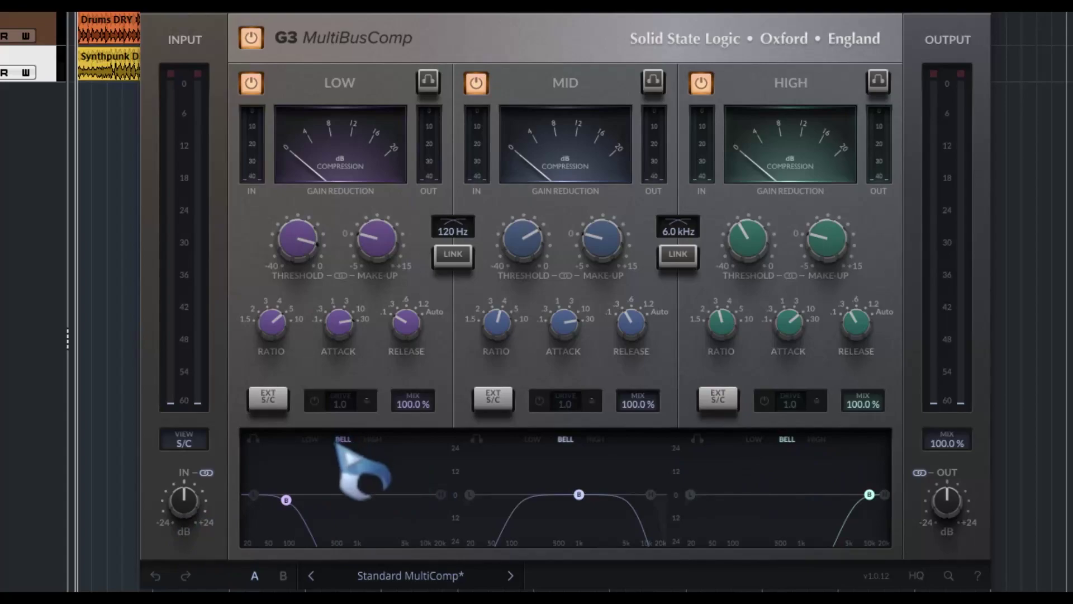
pyautogui.click(184, 443)
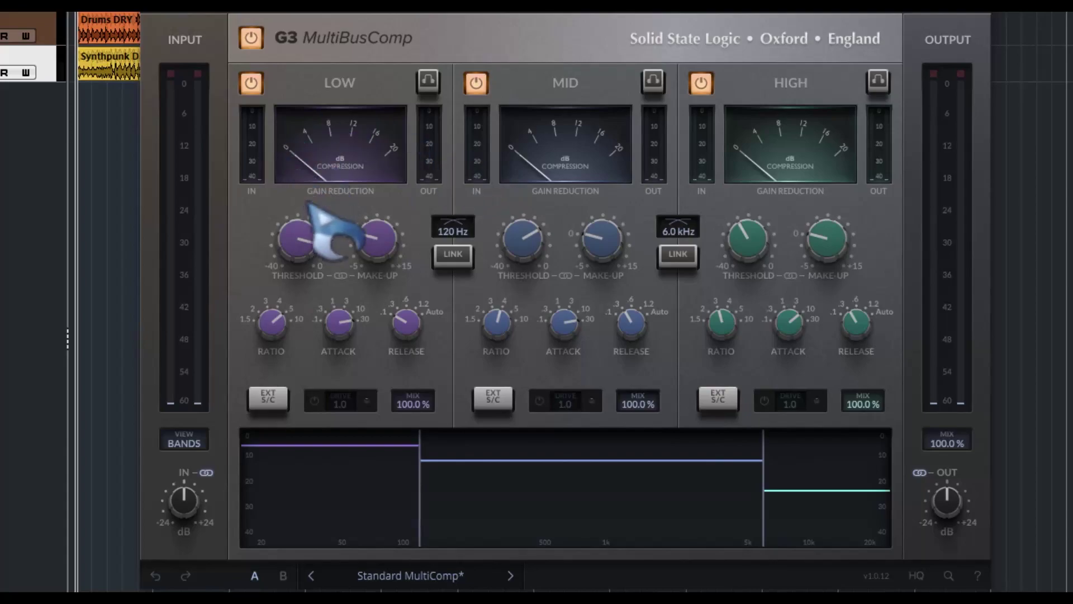
# Bypass and re-enable the whole plug-in during playback to compare the dry and compressed sound
pyautogui.click(251, 37)
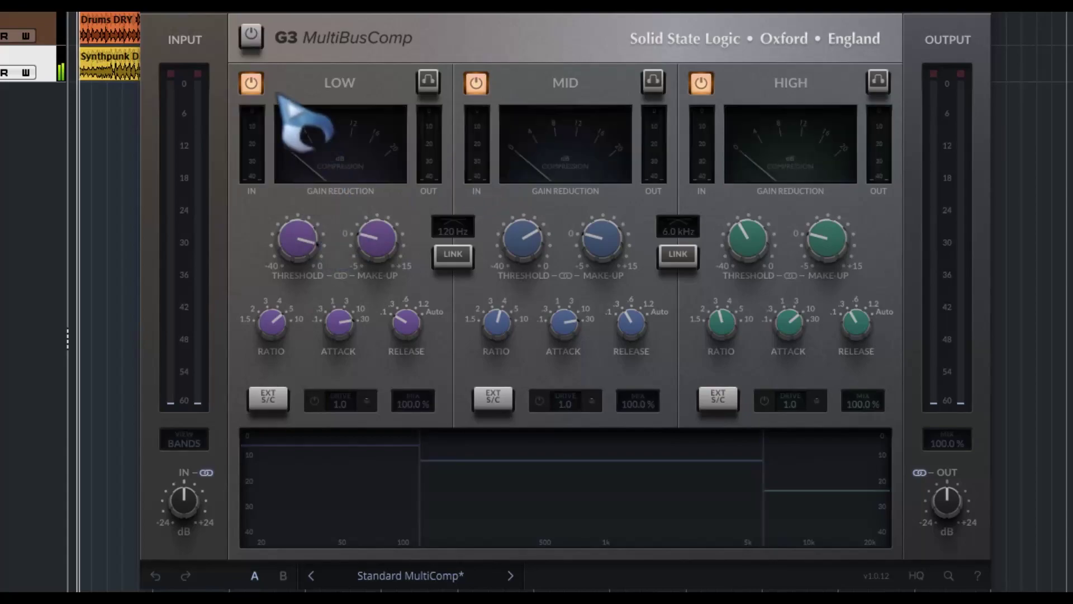
pyautogui.click(250, 37)
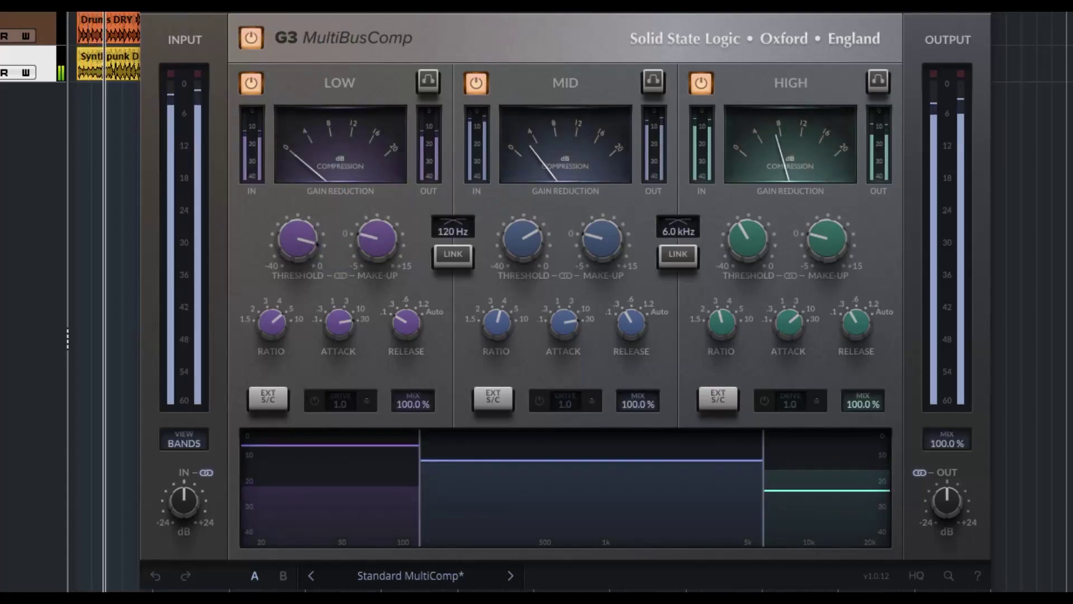
pyautogui.click(251, 38)
pyautogui.click(251, 37)
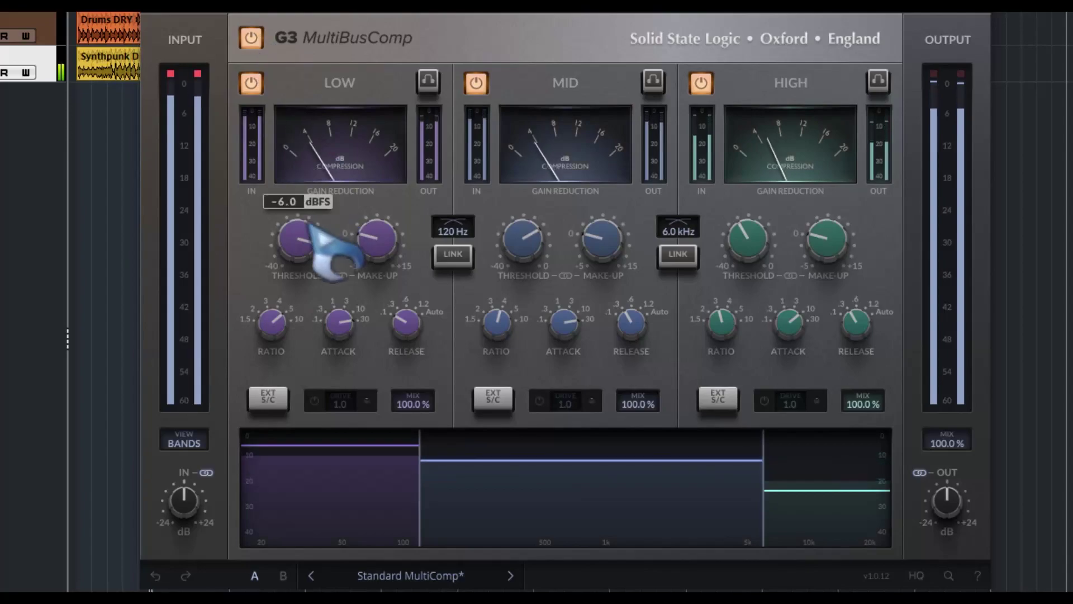
# Solo the LOW band while lowering its threshold to -20.0 dBFS, unsolo it and enable its drive at 3.6
pyautogui.click(428, 83)
pyautogui.moveTo(309, 250); pyautogui.dragTo(341, 349)
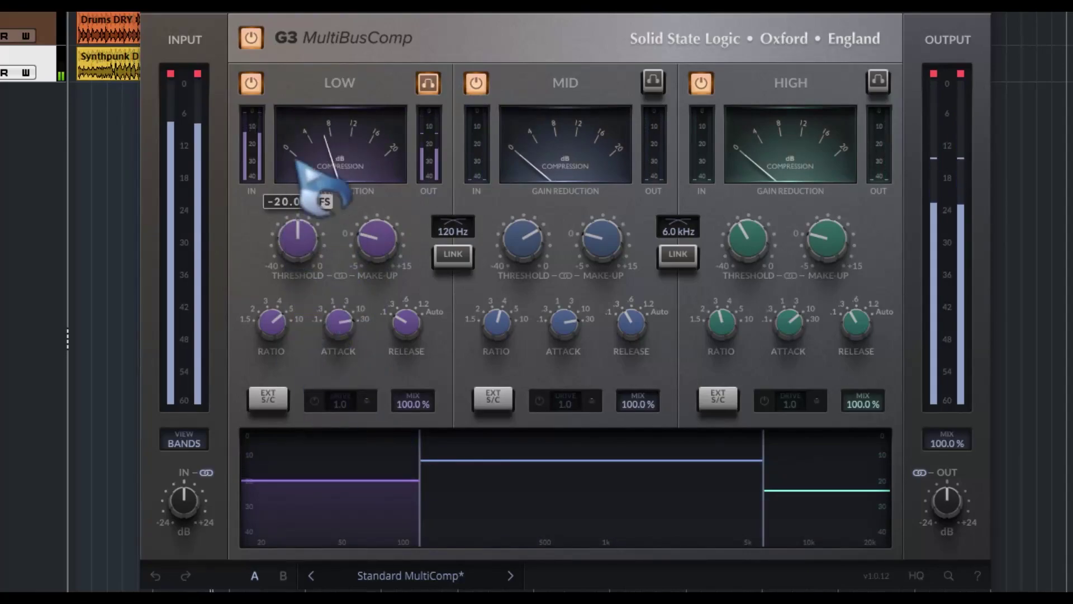
pyautogui.click(429, 84)
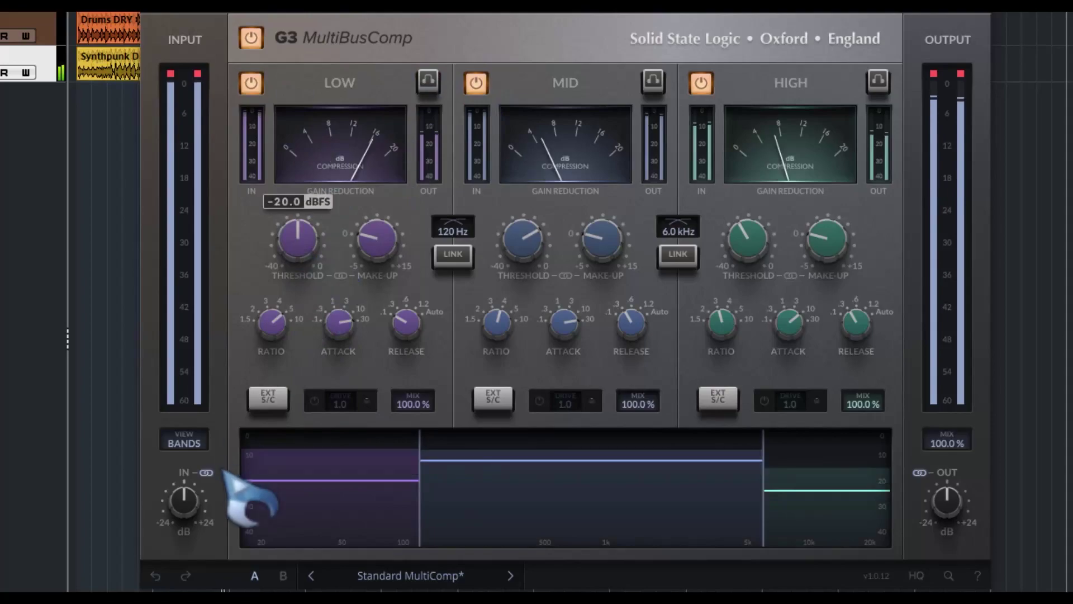
pyautogui.click(315, 400)
pyautogui.moveTo(335, 405); pyautogui.dragTo(350, 365)
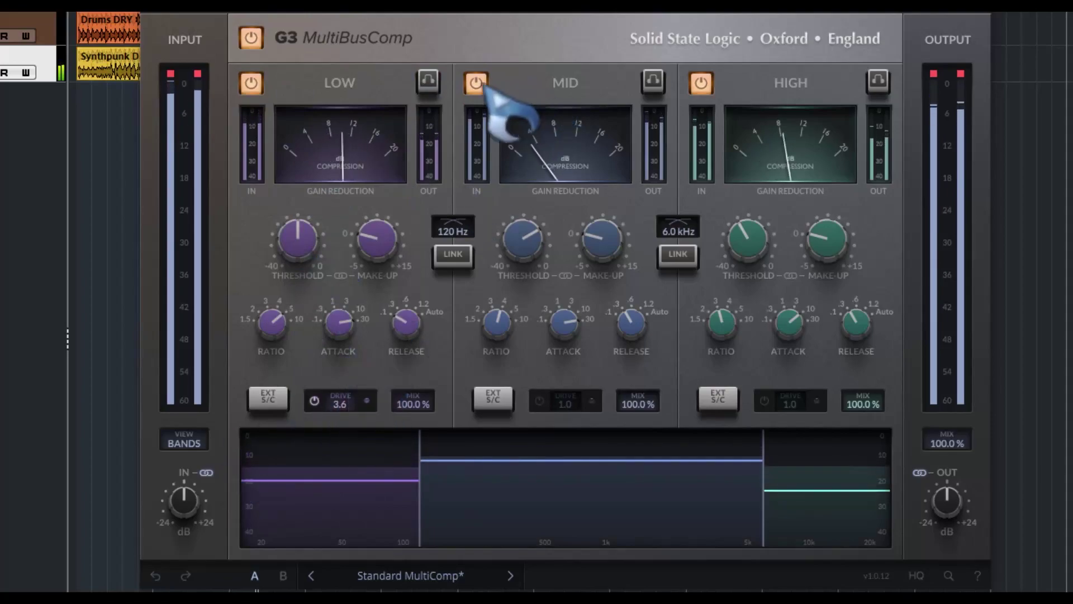
# Solo the MID band while lowering its threshold and enabling its drive at 11.0, and end the solo
pyautogui.click(653, 81)
pyautogui.moveTo(532, 239); pyautogui.dragTo(539, 272)
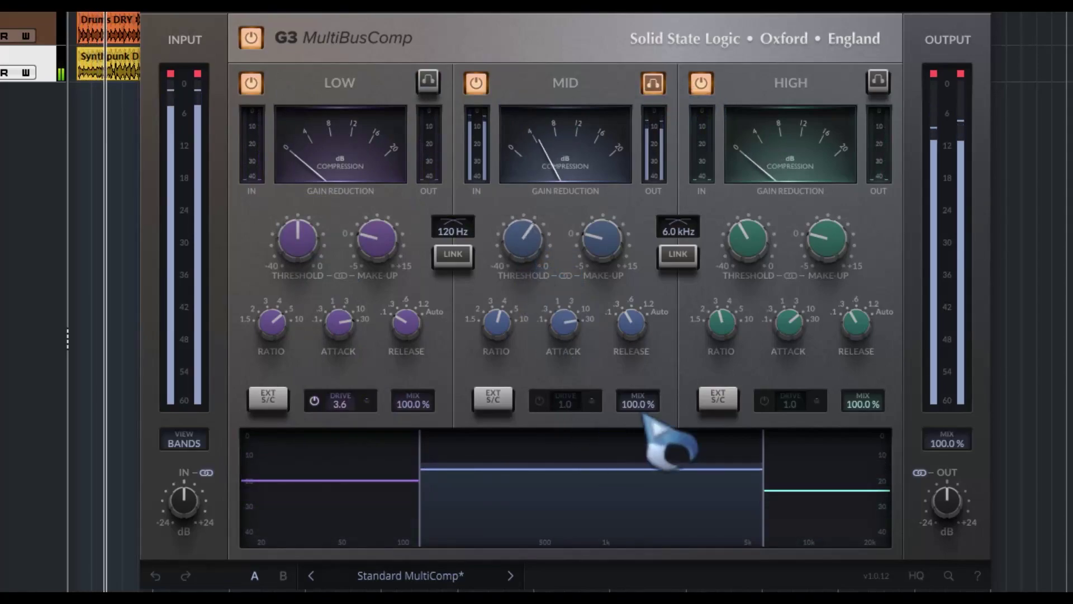
pyautogui.click(540, 402)
pyautogui.moveTo(564, 408); pyautogui.dragTo(598, 228)
pyautogui.moveTo(523, 239); pyautogui.dragTo(533, 268)
pyautogui.click(653, 82)
pyautogui.moveTo(585, 235)
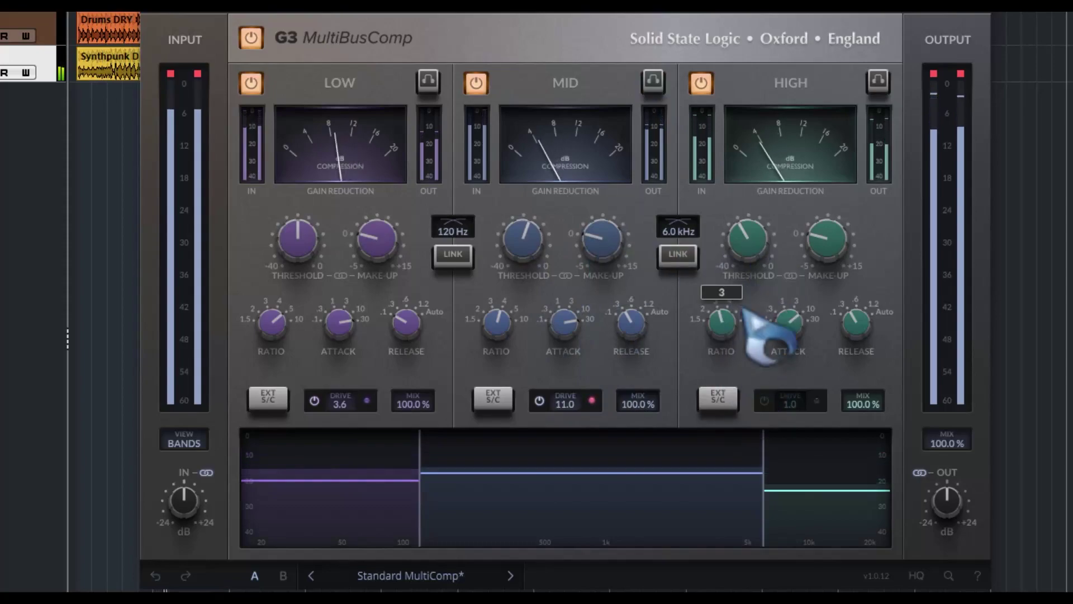
# Solo the HIGH band while lowering its threshold to about -26 dBFS and enabling its drive at 2.4, and end the solo
pyautogui.click(878, 81)
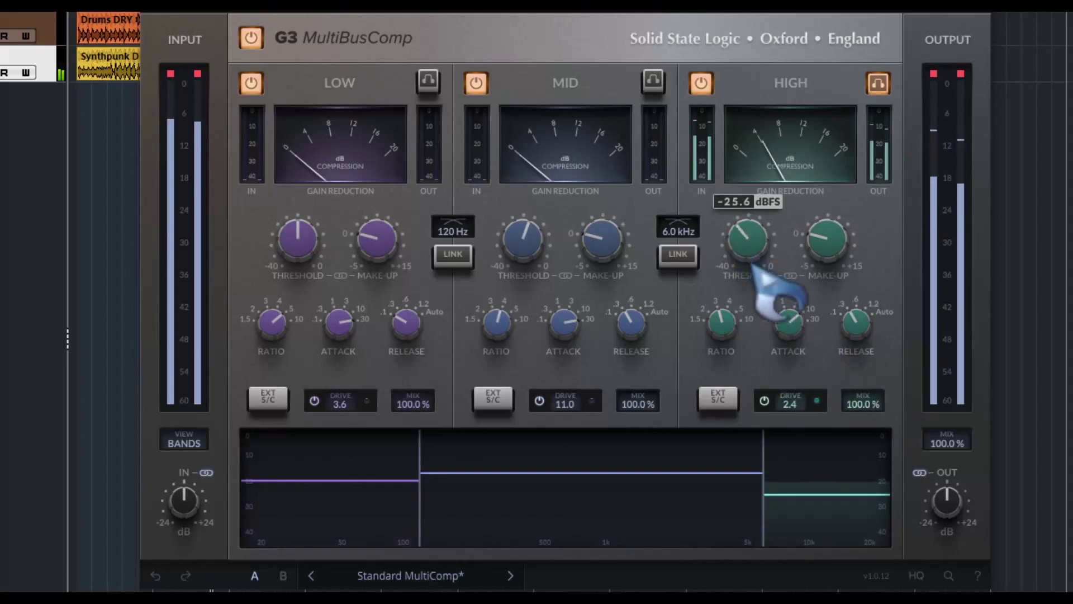
pyautogui.click(876, 83)
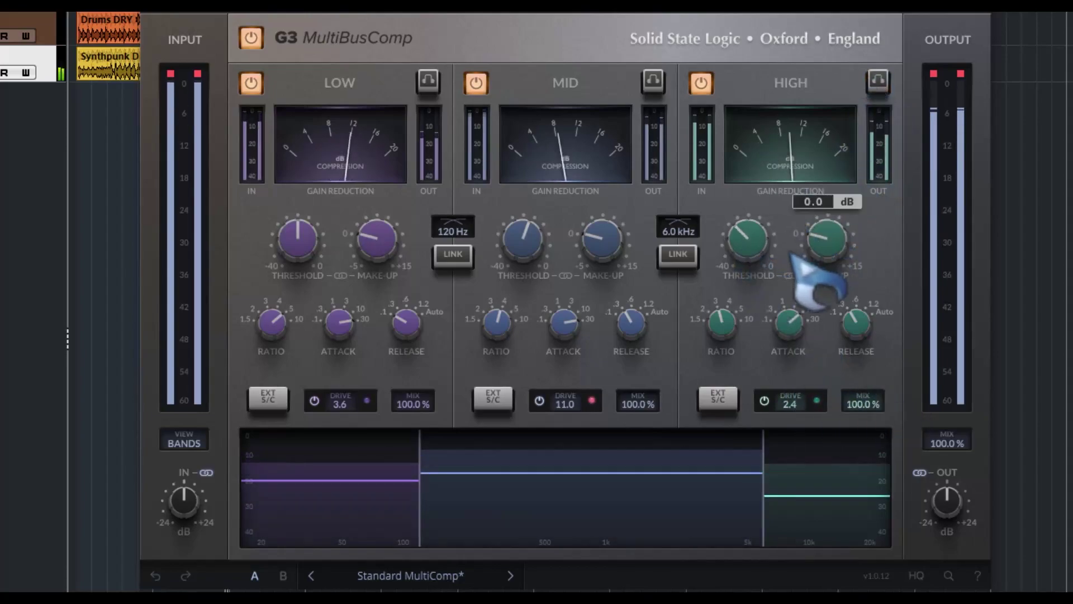
# Try the MID–HIGH band link on and off, and try the input gain, returning it to 0.0 dB
pyautogui.click(678, 256)
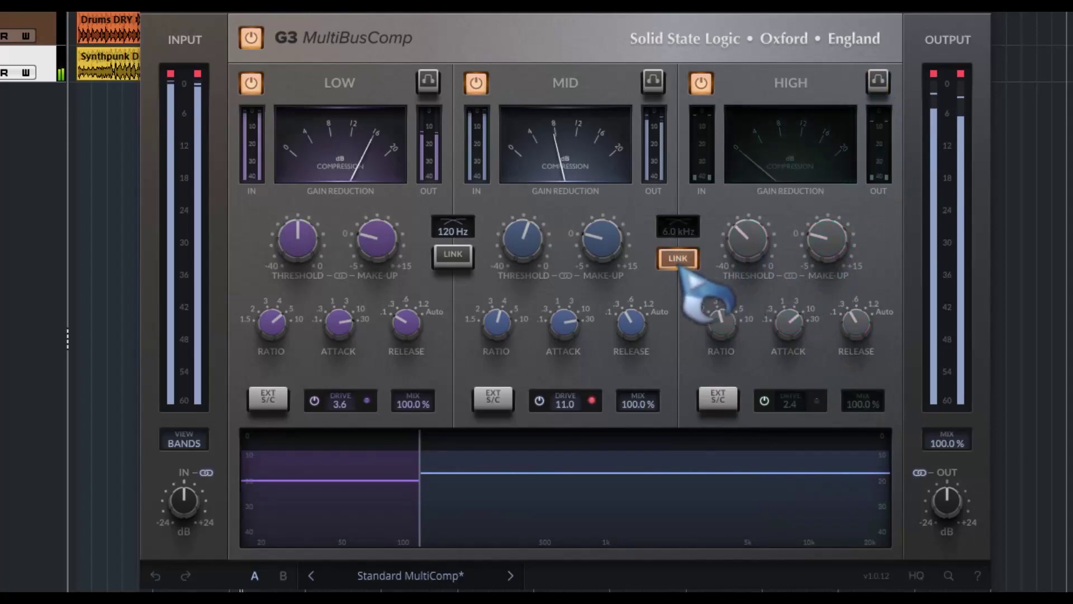
pyautogui.click(678, 257)
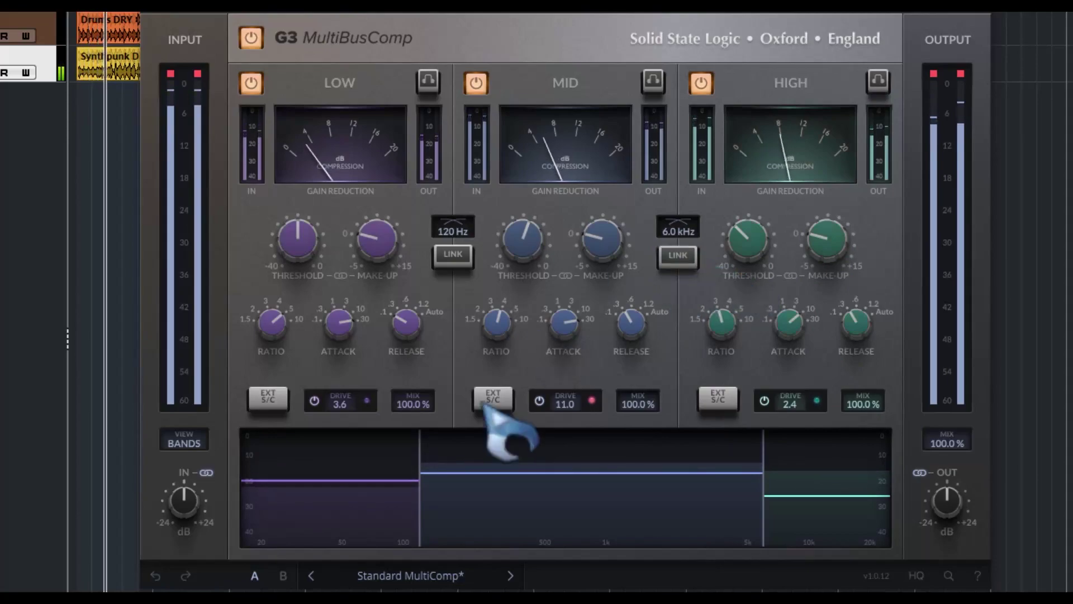
pyautogui.moveTo(196, 501)
pyautogui.moveTo(197, 502)
pyautogui.mouseDown()
pyautogui.moveTo(195, 413)
pyautogui.moveTo(187, 491)
pyautogui.moveTo(200, 540)
pyautogui.moveTo(192, 508)
pyautogui.mouseUp()
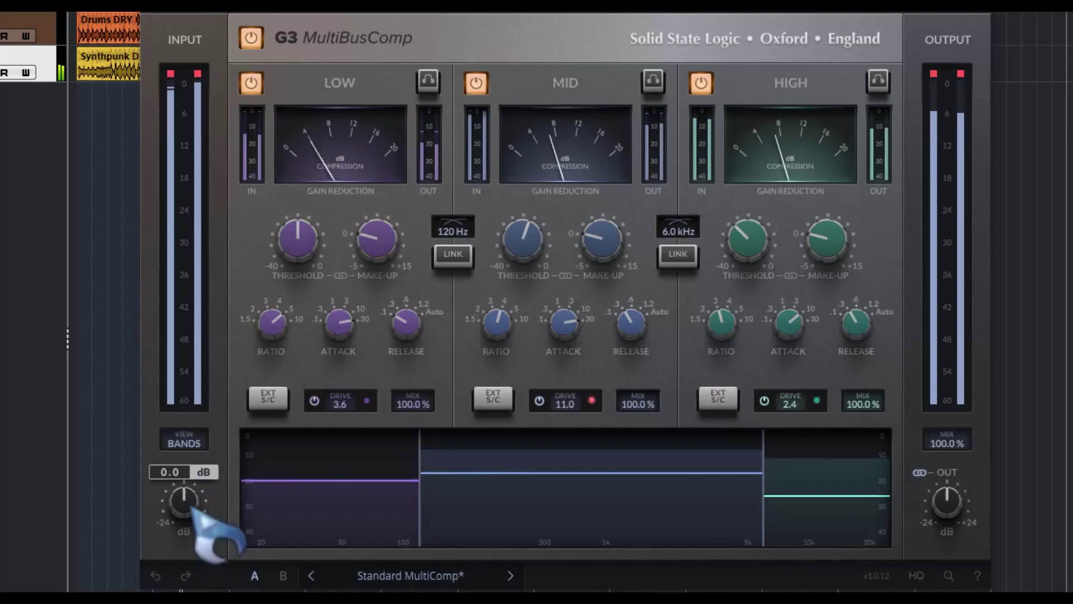
# Toggle the LOW–MID link on and off, and move the crossovers to 71 Hz and 3.4 kHz
pyautogui.click(457, 258)
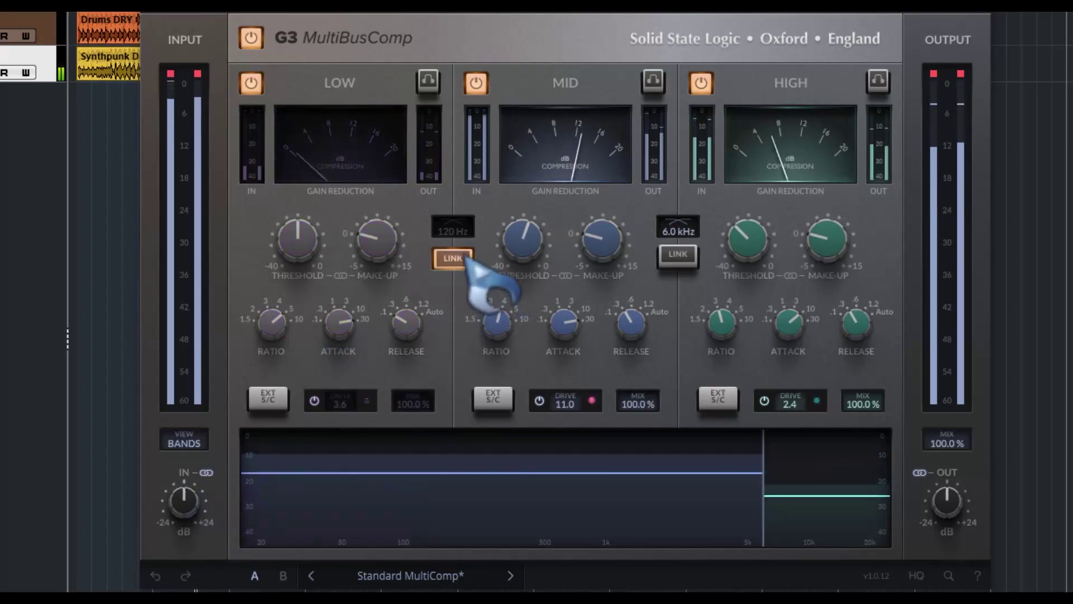
pyautogui.click(467, 260)
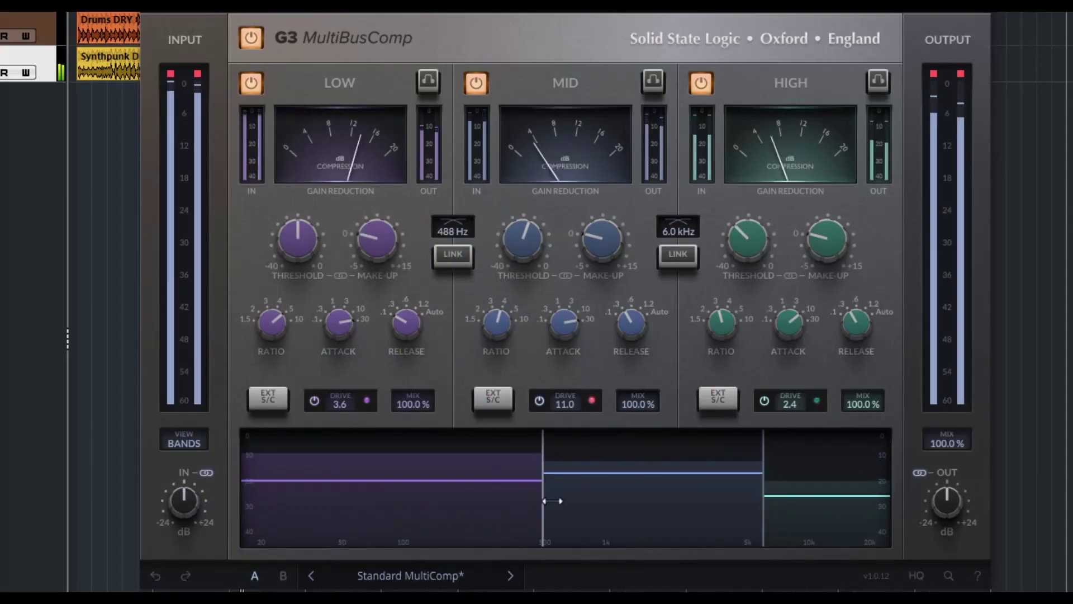
pyautogui.moveTo(774, 509); pyautogui.dragTo(710, 522)
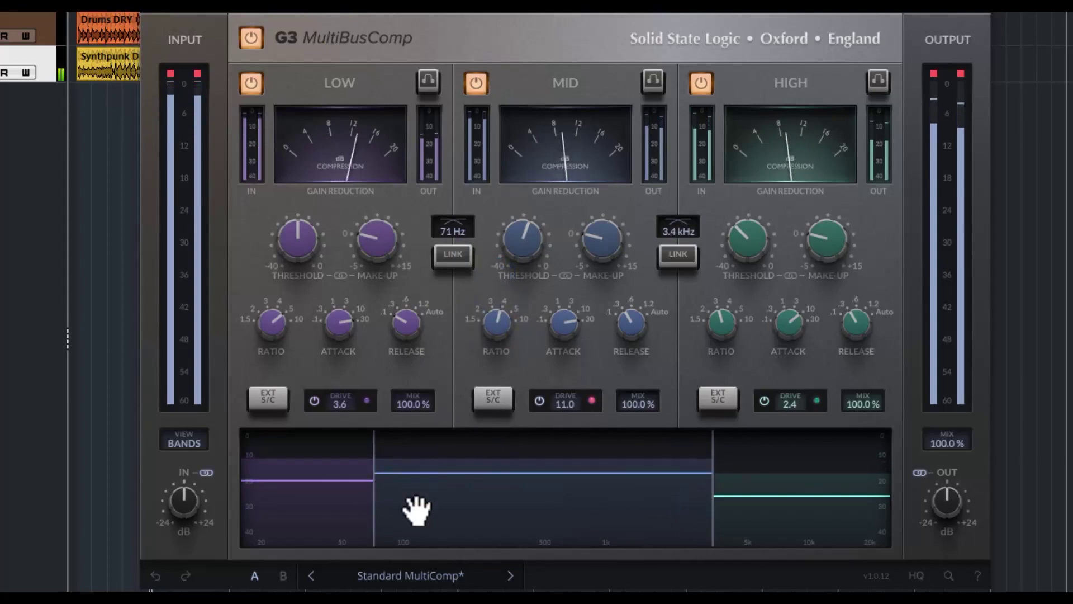
# Sweep each crossover while the other band pair is temporarily linked, setting MID–HIGH to 736 Hz and LOW–MID to 224 Hz
pyautogui.click(452, 256)
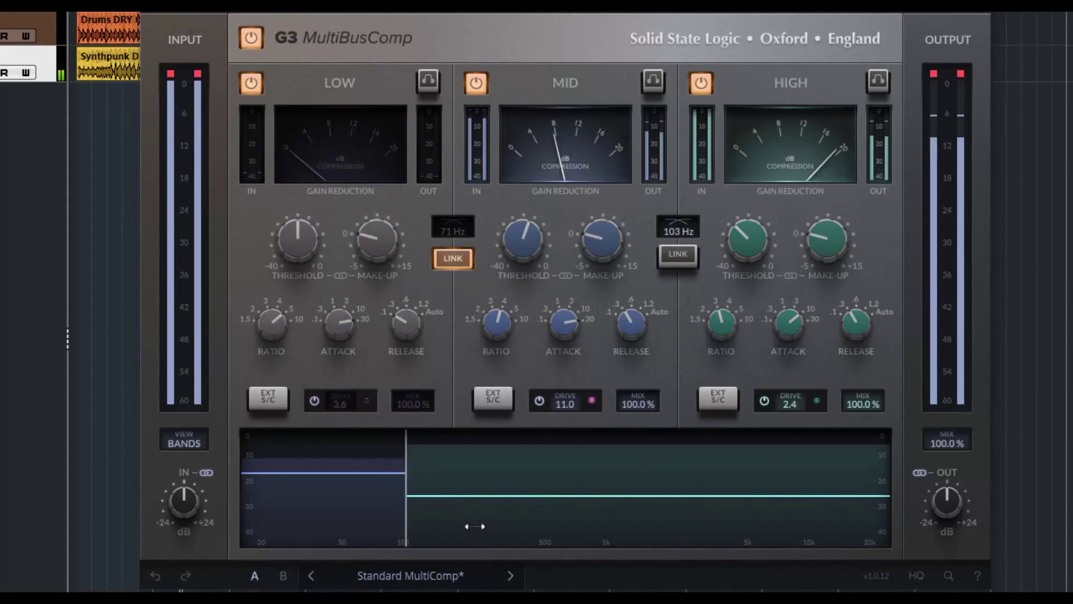
pyautogui.click(452, 255)
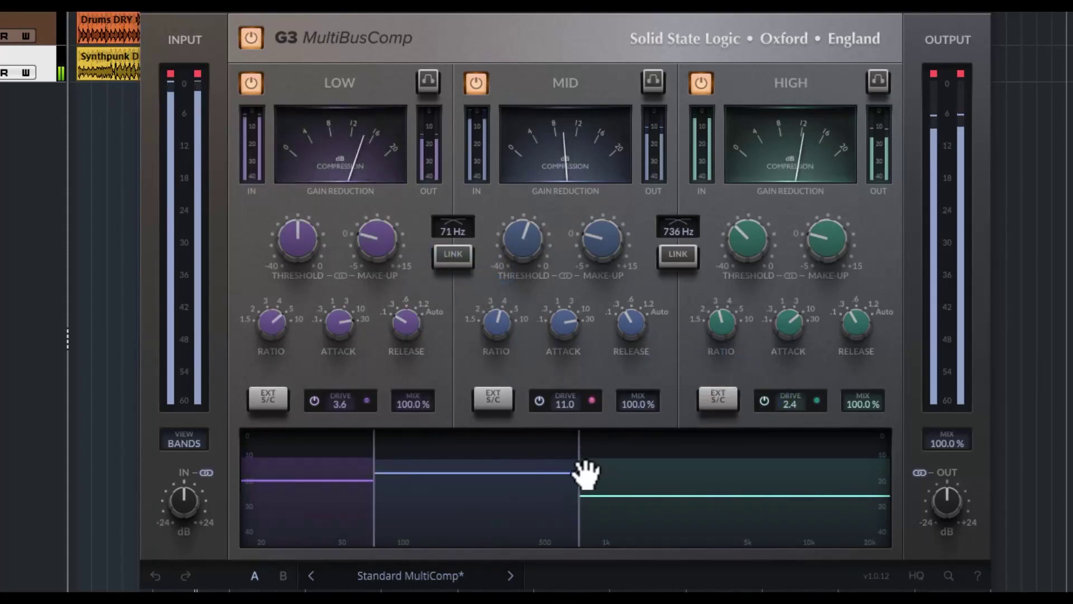
pyautogui.click(678, 257)
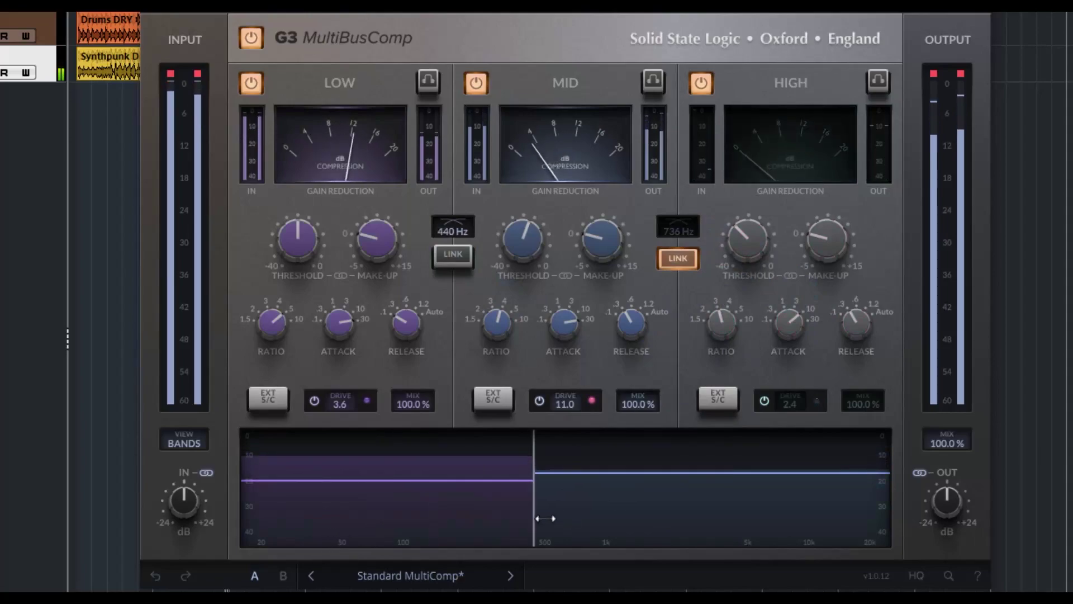
pyautogui.click(681, 259)
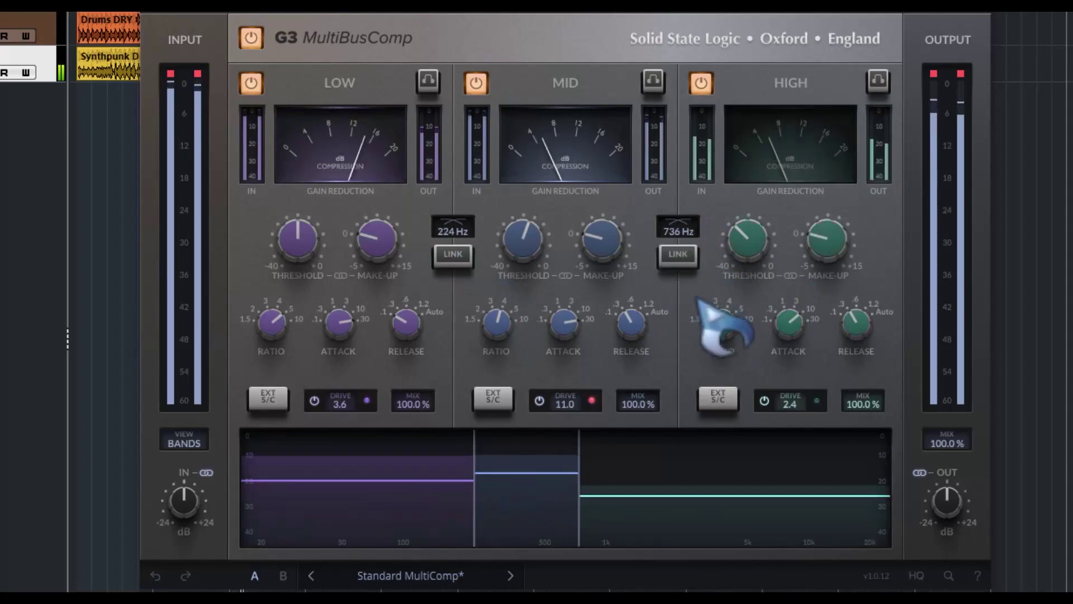
pyautogui.moveTo(338, 322)
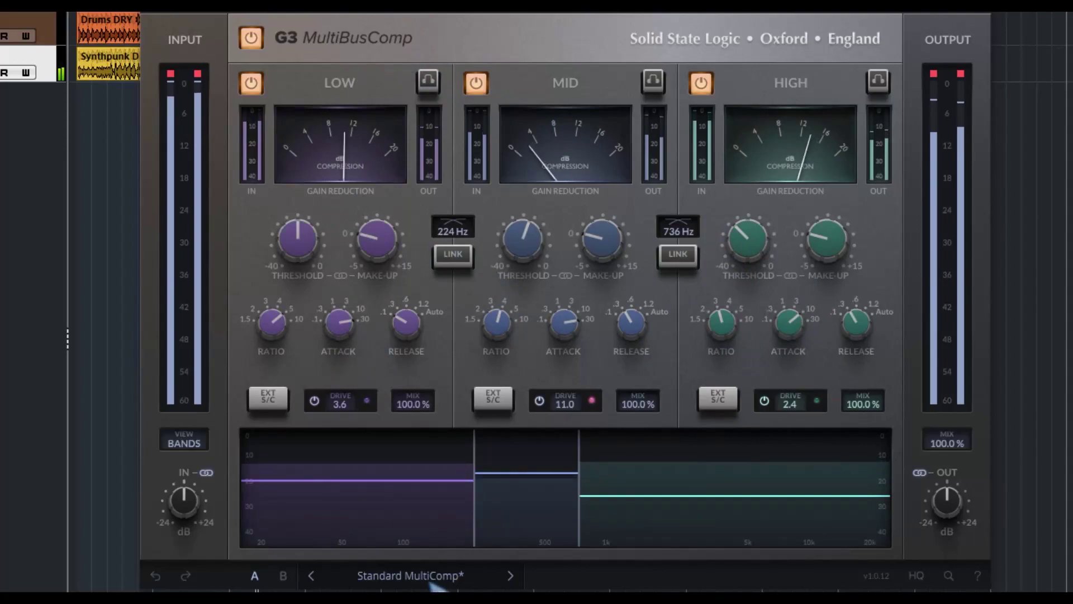
# Step backwards through the presets during playback, auditioning Sidechain Your Vocals To This, Rock and R&B
pyautogui.click(311, 575)
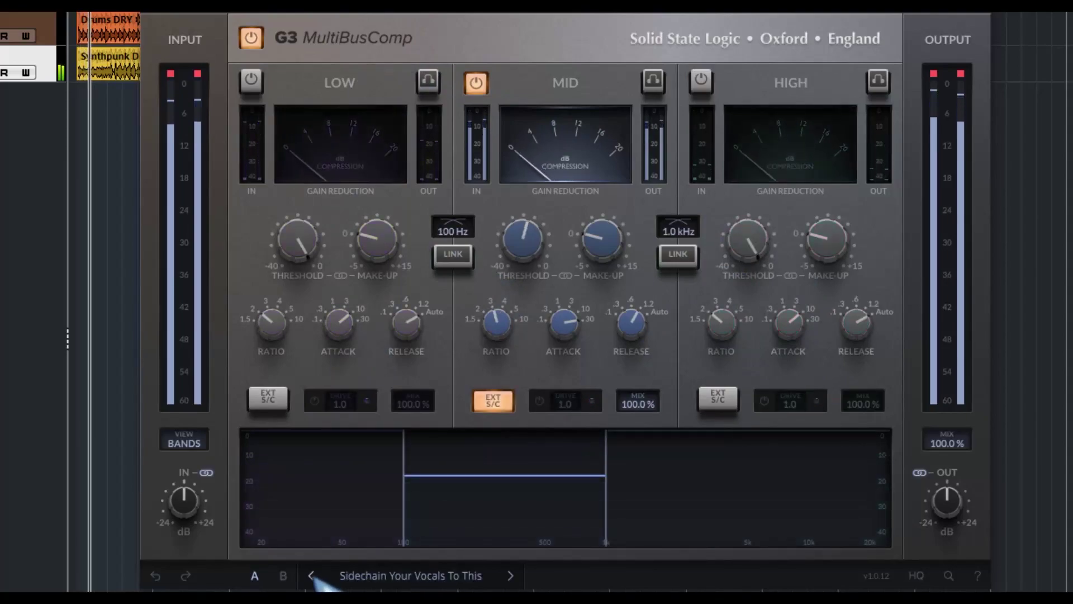
pyautogui.click(311, 575)
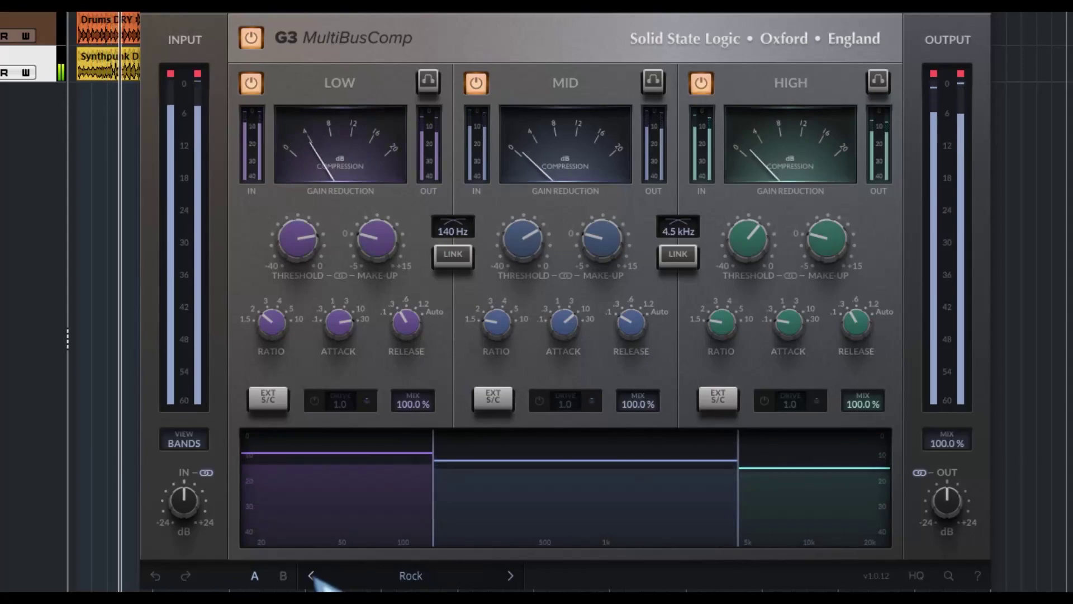
pyautogui.click(311, 575)
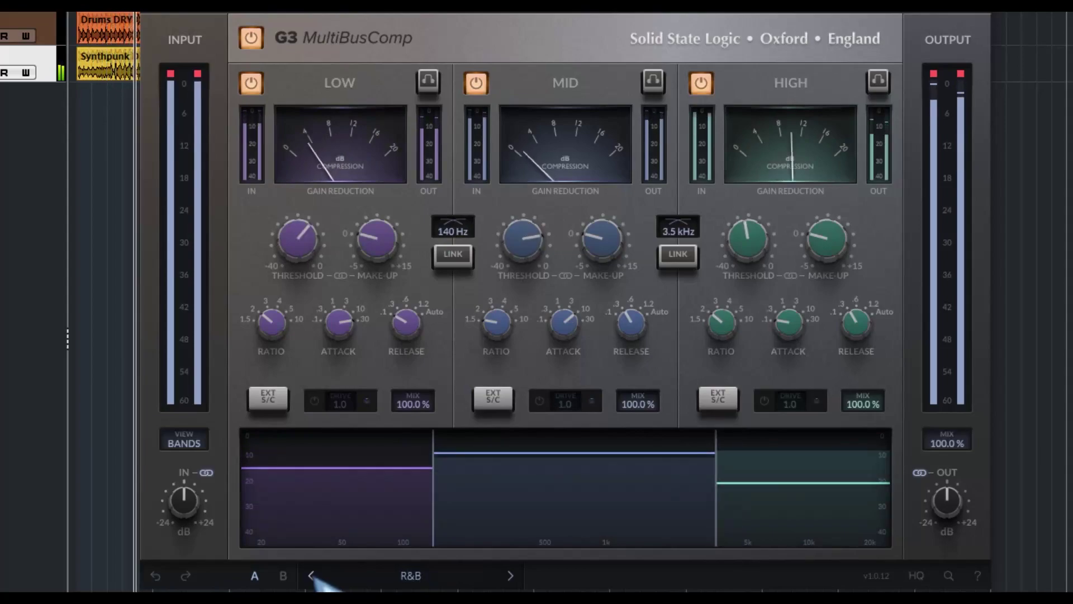
# Step backwards through the remaining presets during playback, auditioning Punchy Drums, Pumping (Sidechain Your Kick To This), Pop, Deep Punch and Bright Guitar Comp, down to Default Preset
pyautogui.click(311, 575)
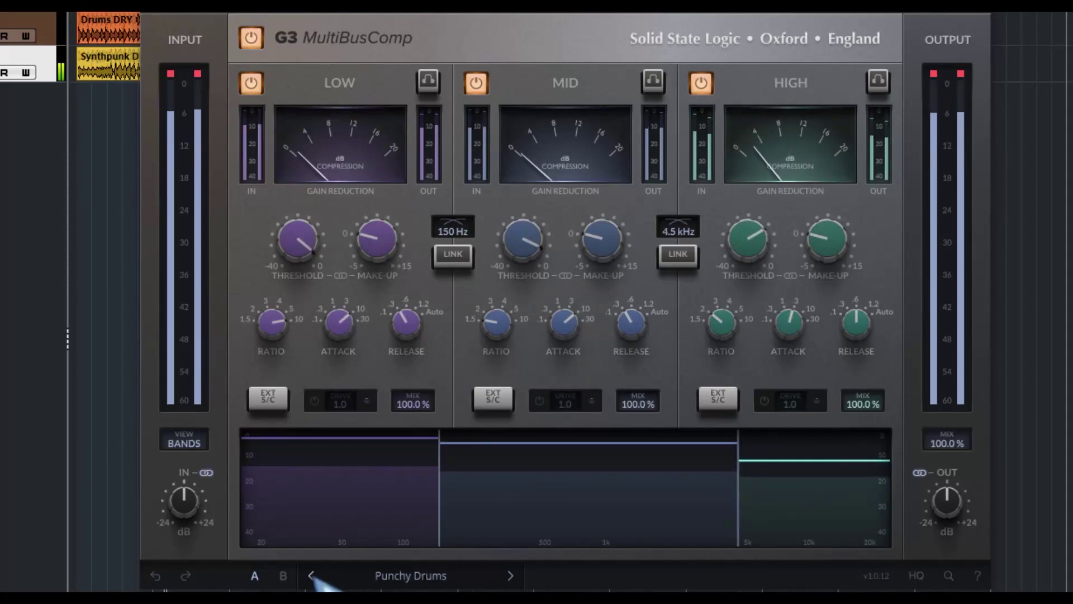
pyautogui.click(311, 575)
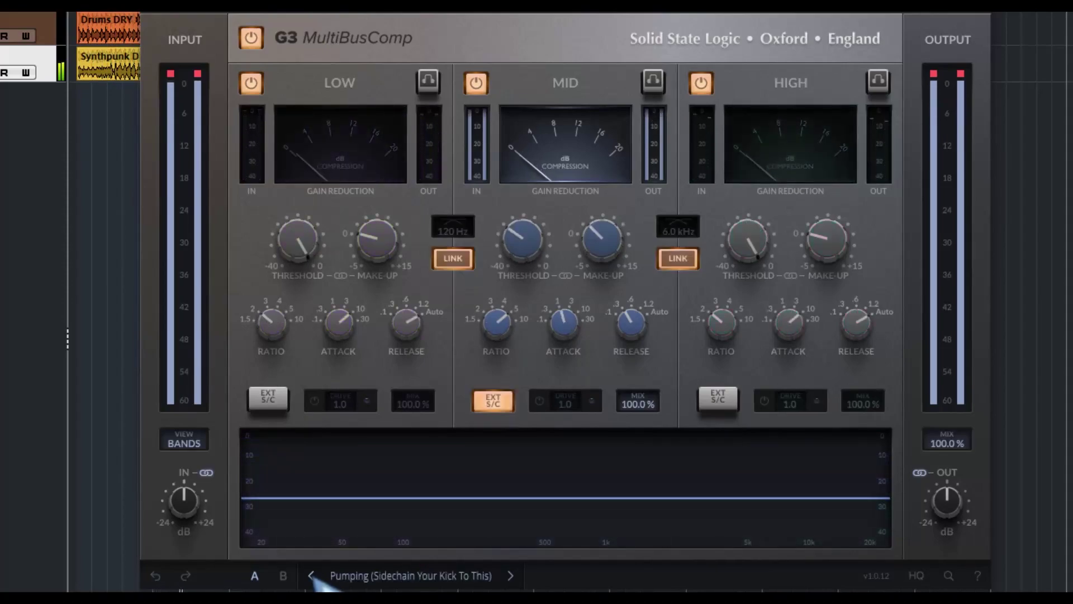
pyautogui.click(312, 575)
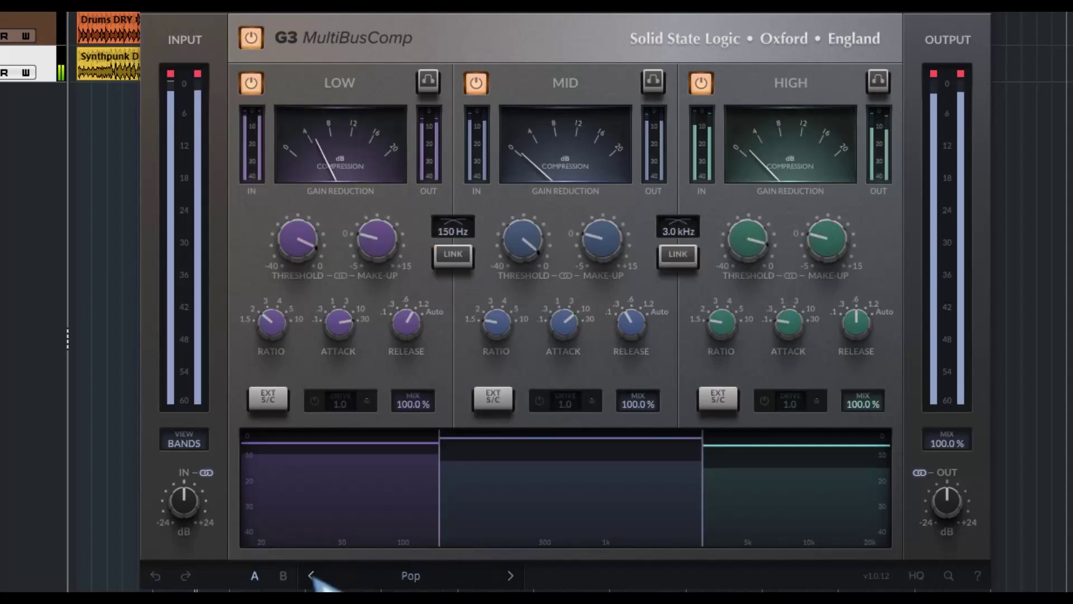
pyautogui.click(311, 575)
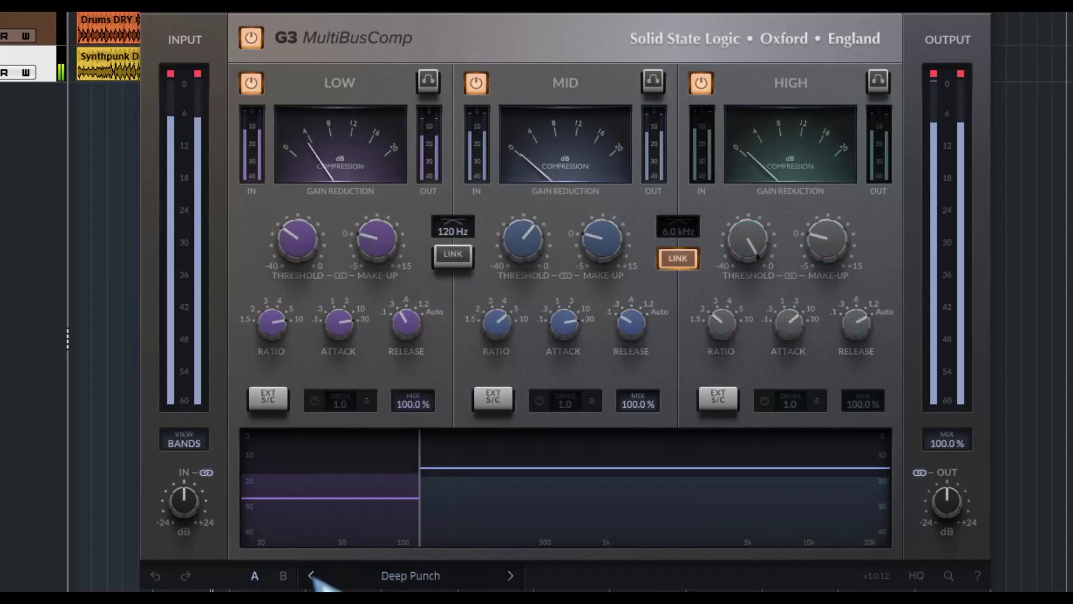
pyautogui.click(312, 575)
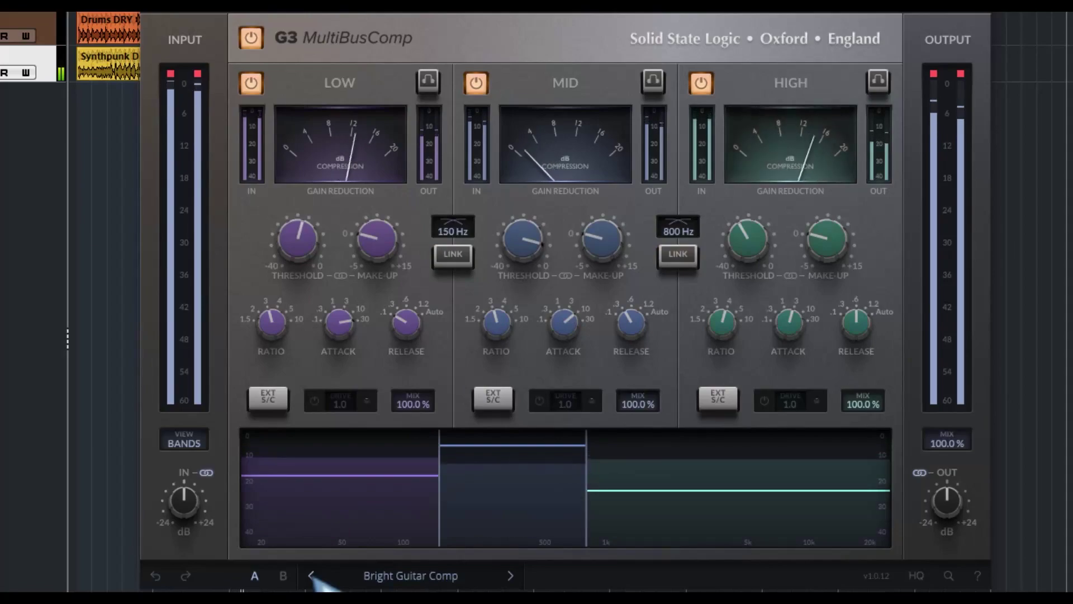
pyautogui.click(312, 575)
pyautogui.click(311, 575)
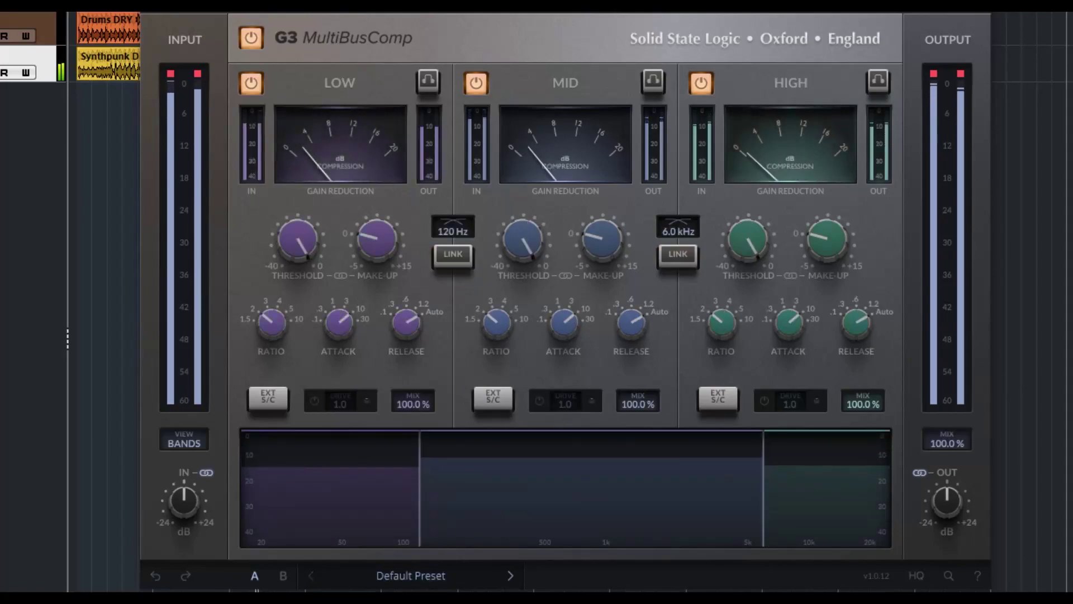